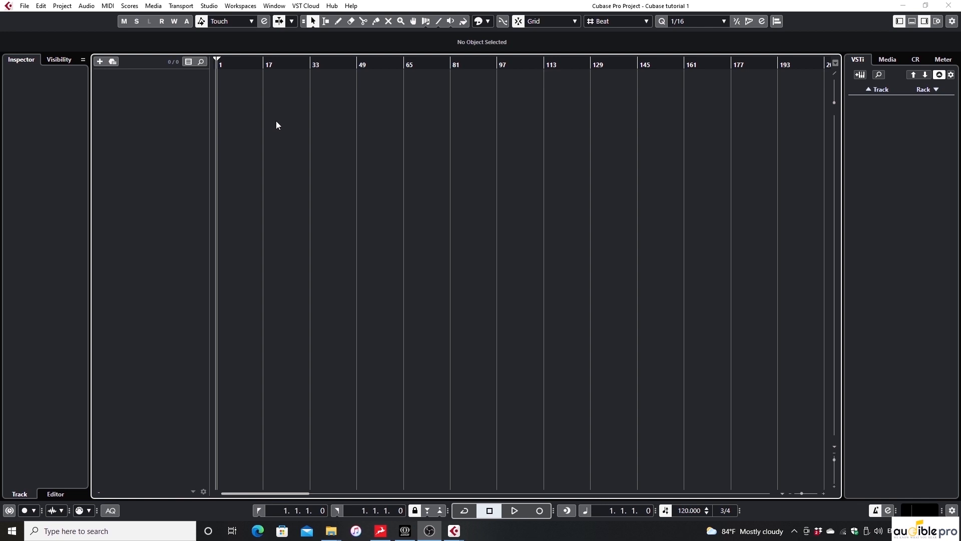
# - Add one instrument track using Groove Agent SE with its audio output set to Stereo Out
pyautogui.rightClick(154, 102)
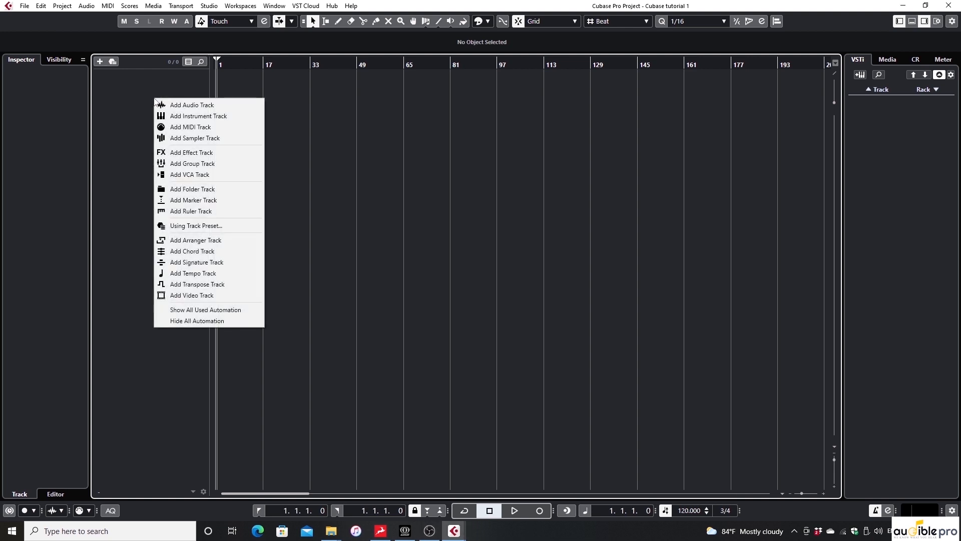
pyautogui.click(189, 117)
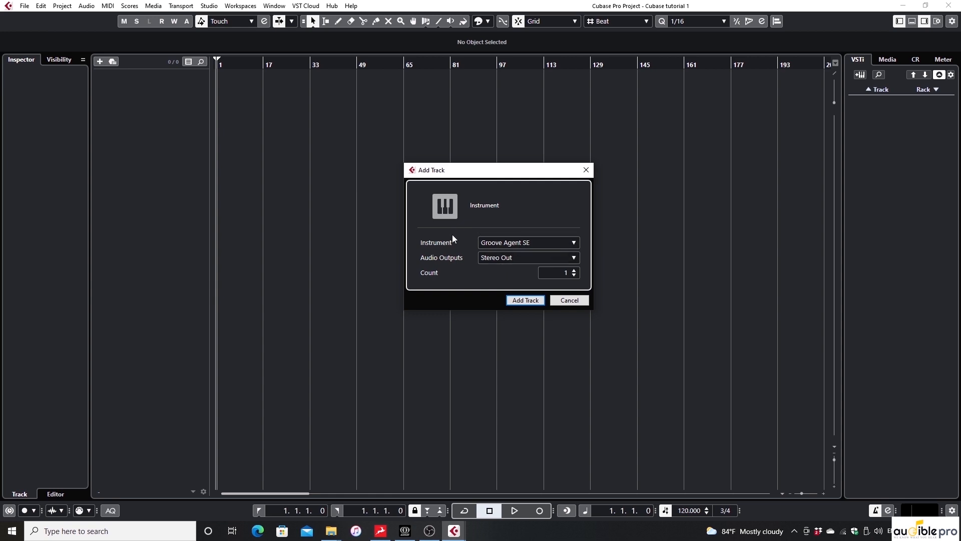
pyautogui.click(524, 243)
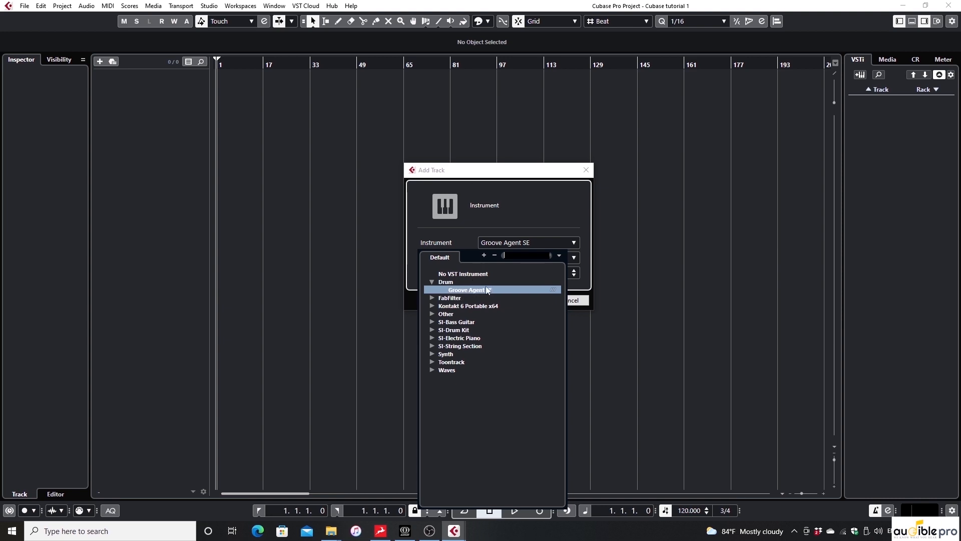
pyautogui.click(502, 196)
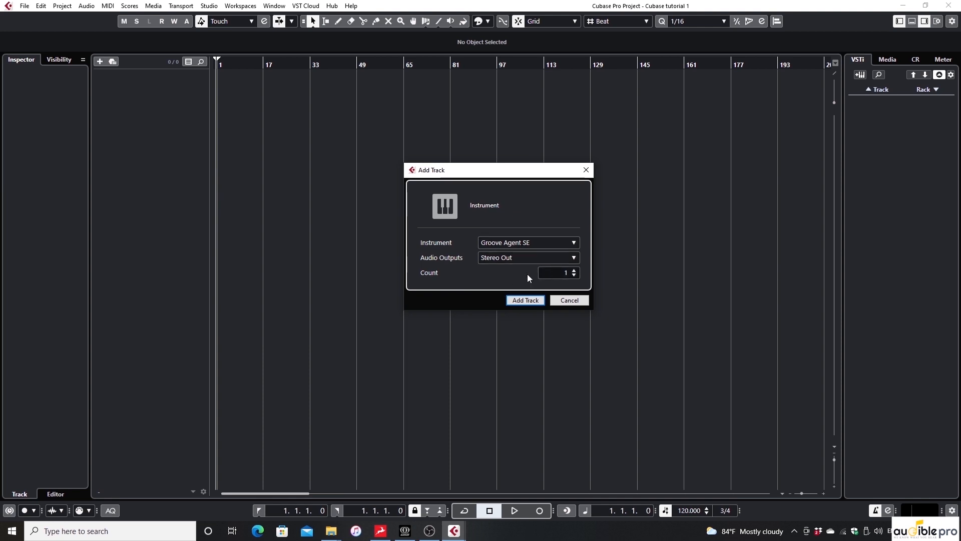
pyautogui.click(534, 303)
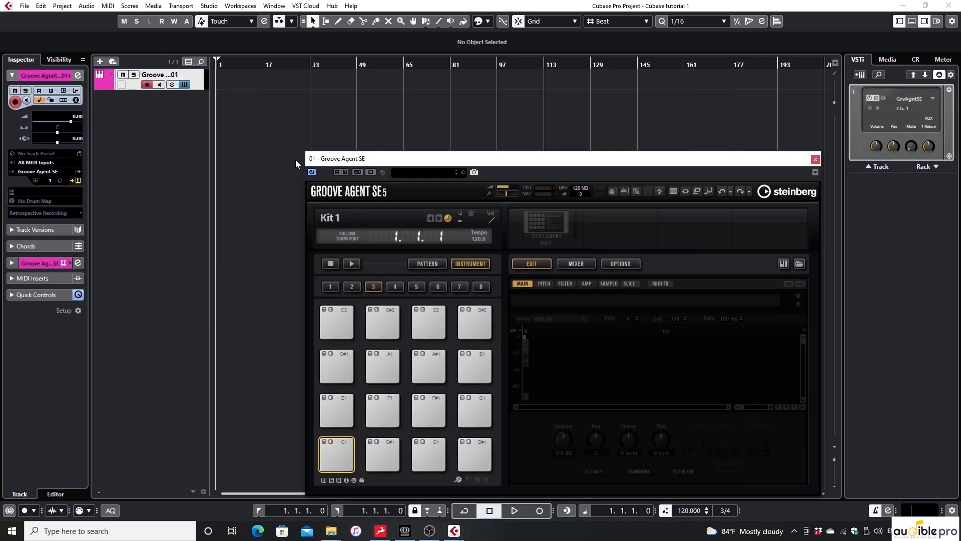
# - Increase the height of the new instrument track and rename it Groove
pyautogui.moveTo(195, 89); pyautogui.dragTo(196, 120)
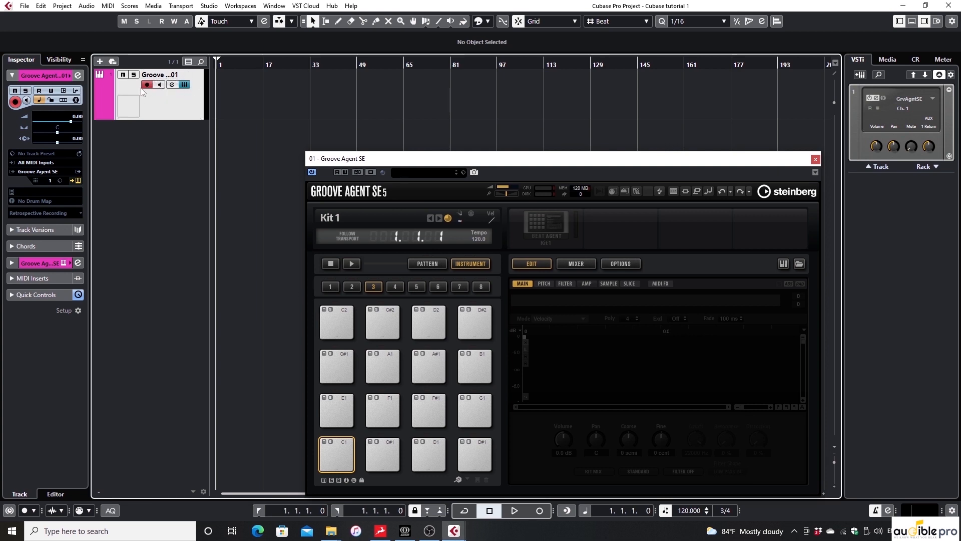
pyautogui.doubleClick(167, 76)
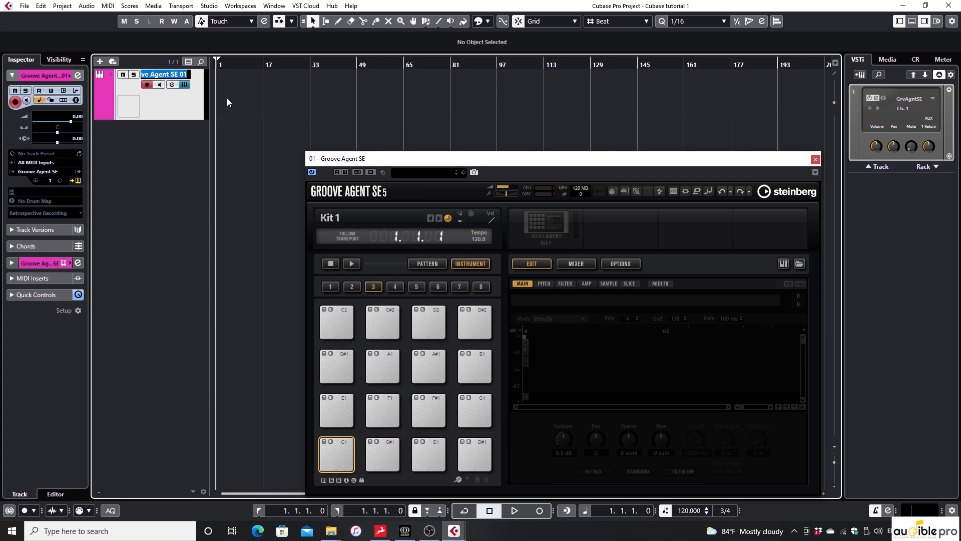
pyautogui.write('Groove')
pyautogui.press('Return')
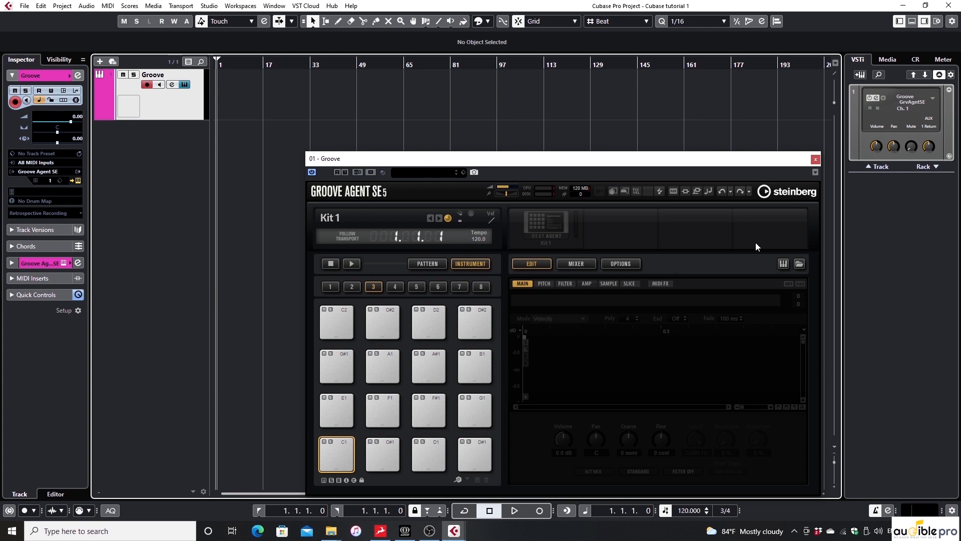
# - Close the Groove Agent SE window, and hide and restore the Inspector
pyautogui.moveTo(563, 167); pyautogui.dragTo(513, 129)
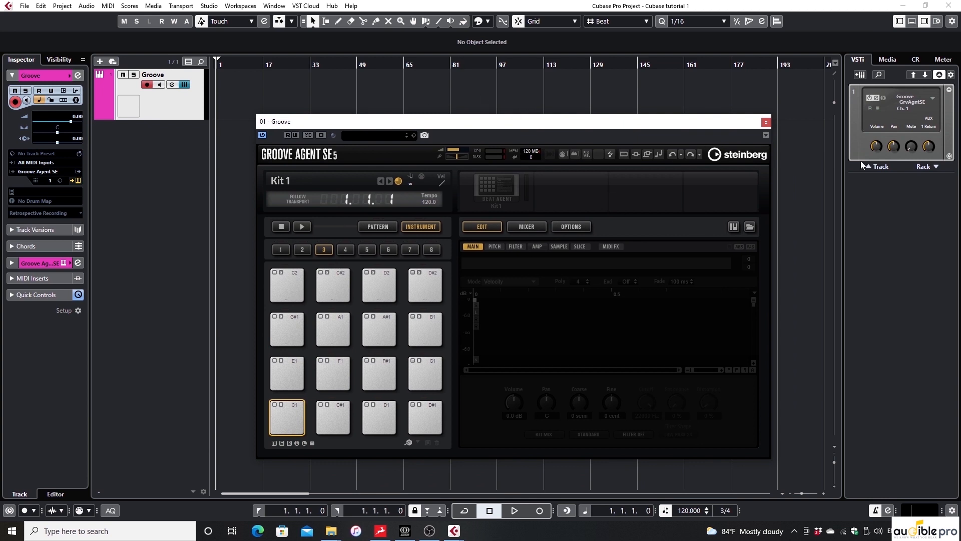
pyautogui.click(766, 122)
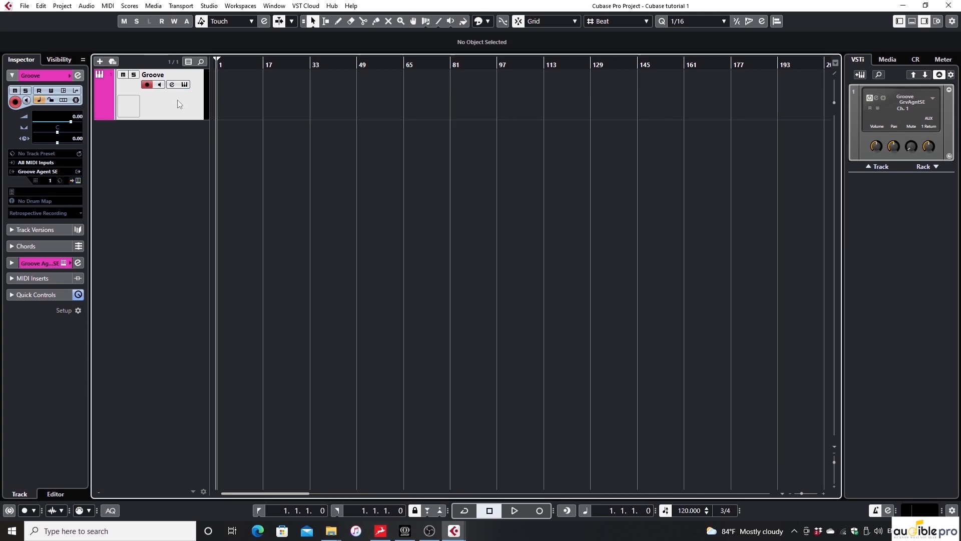
pyautogui.click(78, 181)
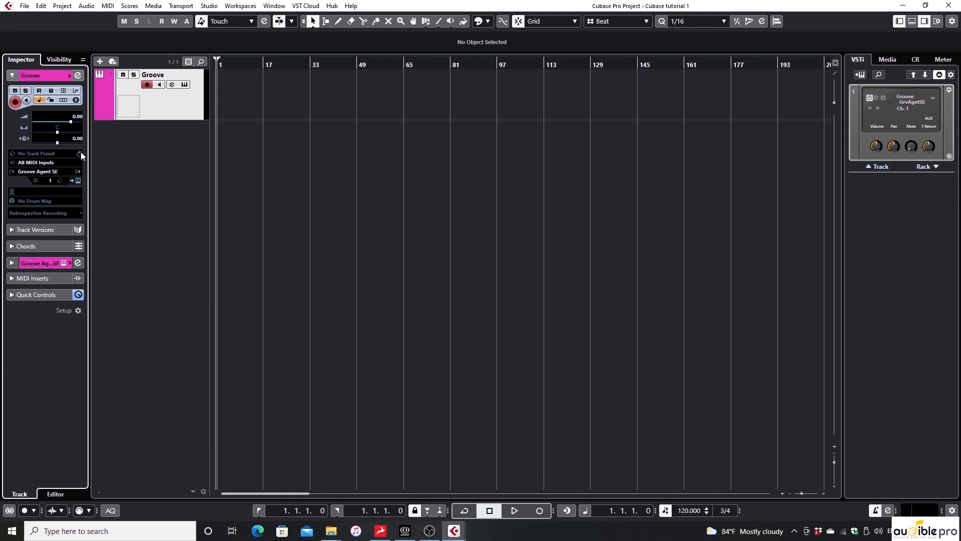
pyautogui.click(900, 24)
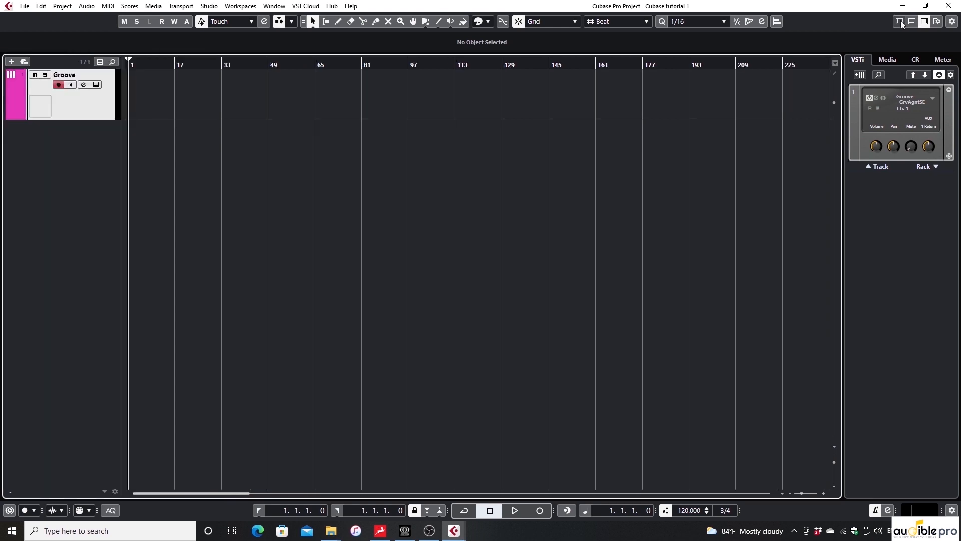
pyautogui.click(901, 23)
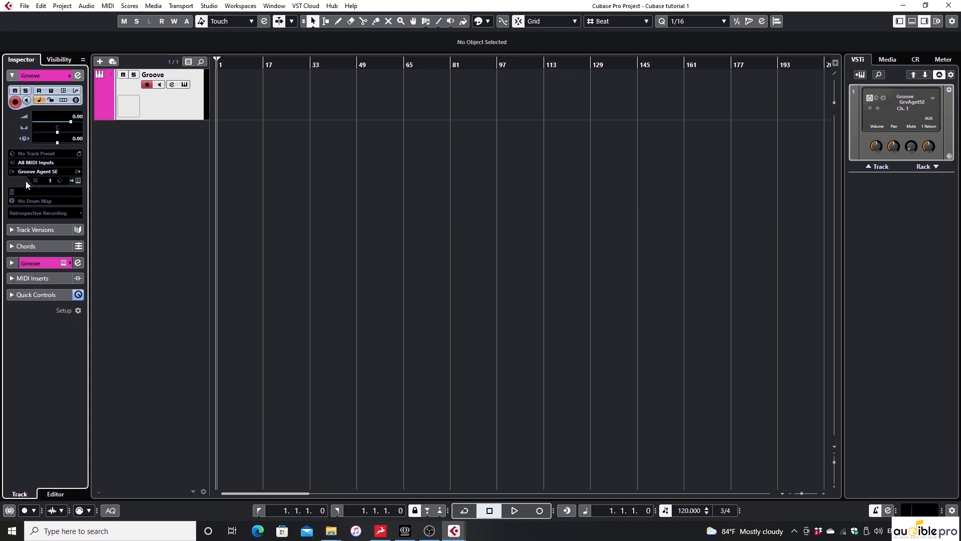
# - Reopen the Groove track's instrument and load the Pop Kit 3 preset
pyautogui.click(78, 182)
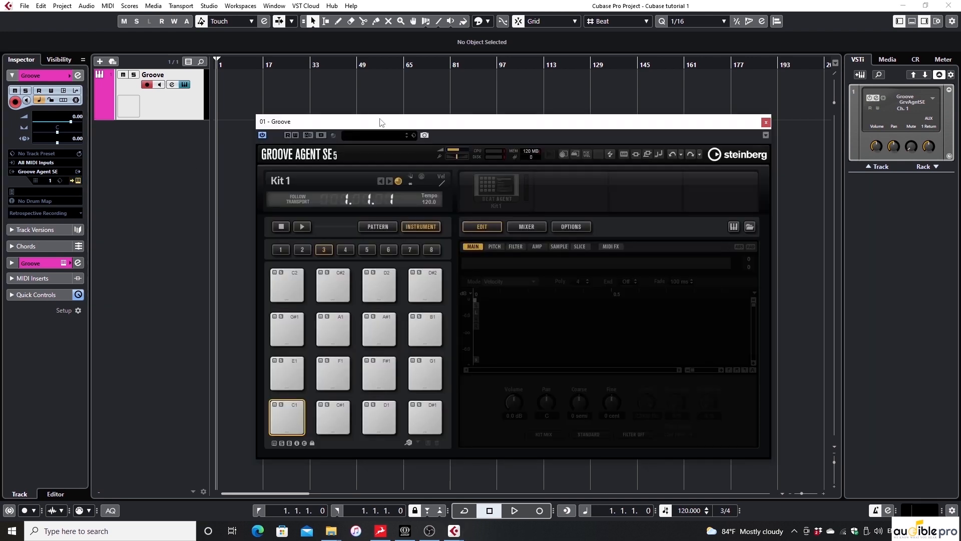
pyautogui.moveTo(379, 119); pyautogui.dragTo(382, 109)
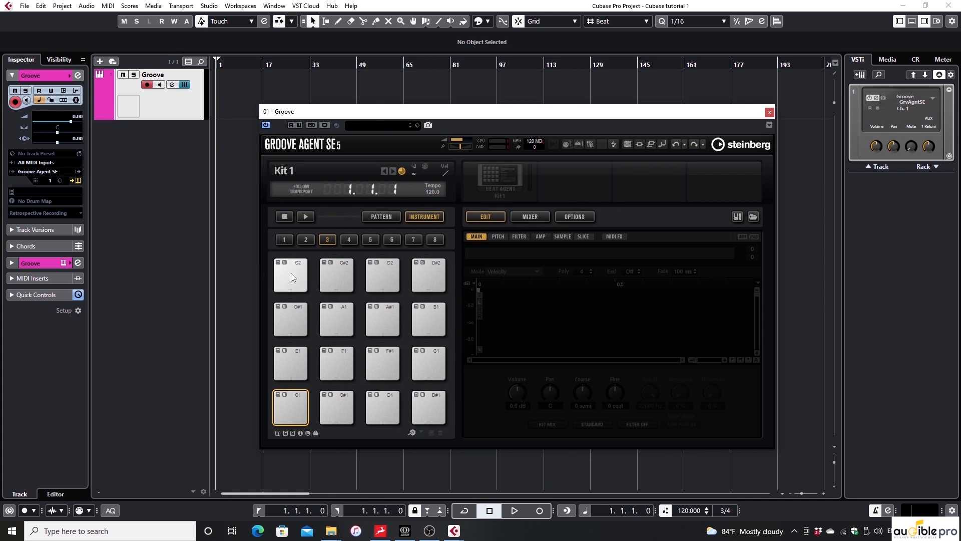
pyautogui.click(380, 125)
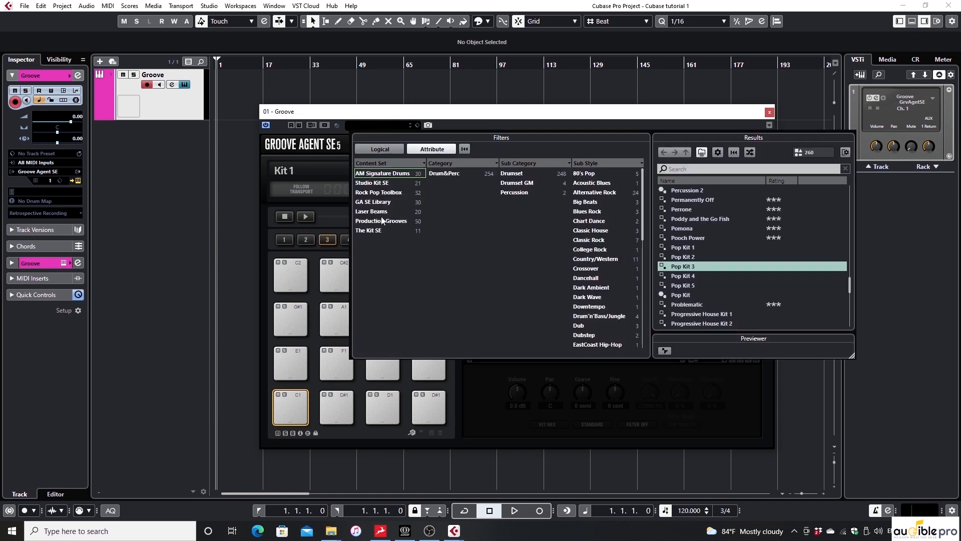
pyautogui.doubleClick(692, 267)
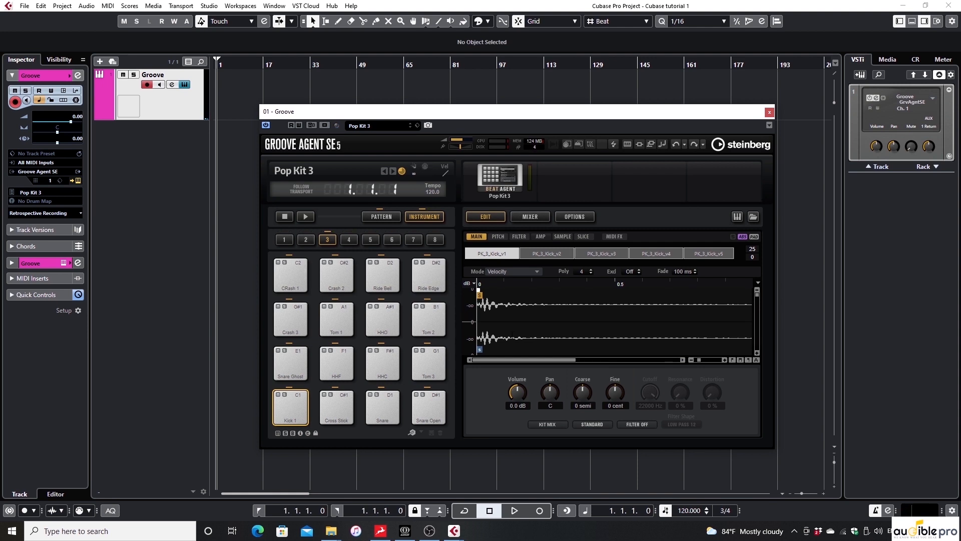
# - Set the project's time signature to 4/4
pyautogui.click(770, 112)
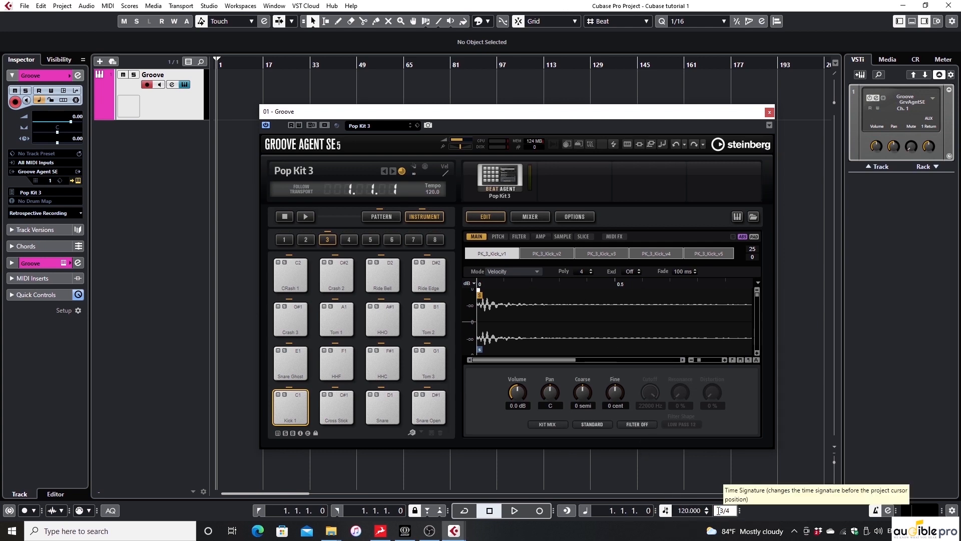
pyautogui.hotkey('shift', 'Right')
pyautogui.write('4')
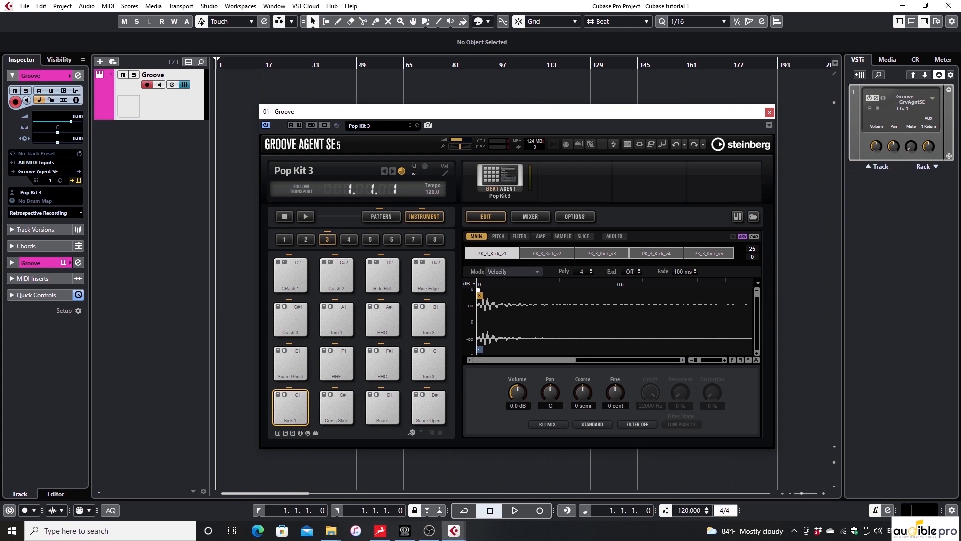
pyautogui.press('Return')
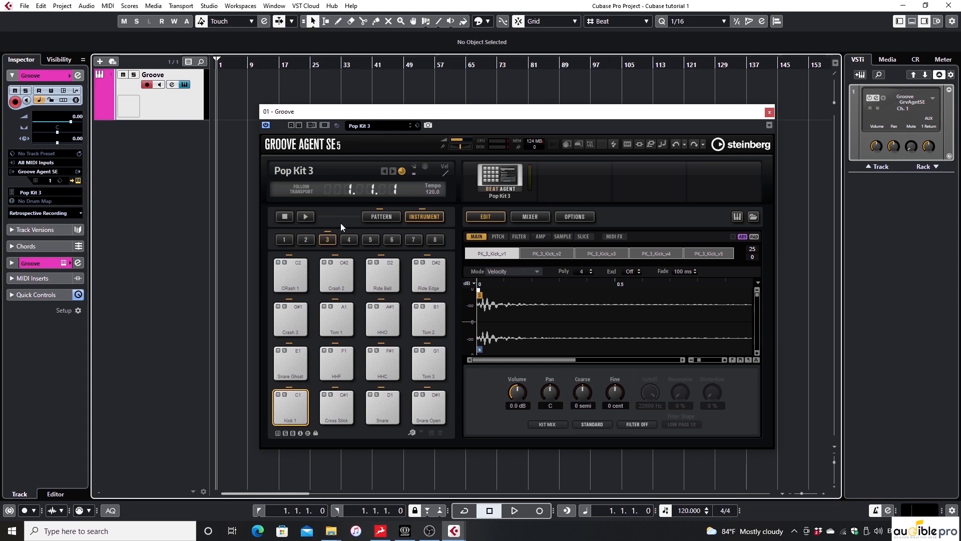
# - Set the tempo to 104 BPM with a short playback check, and close the instrument window
pyautogui.press('space')
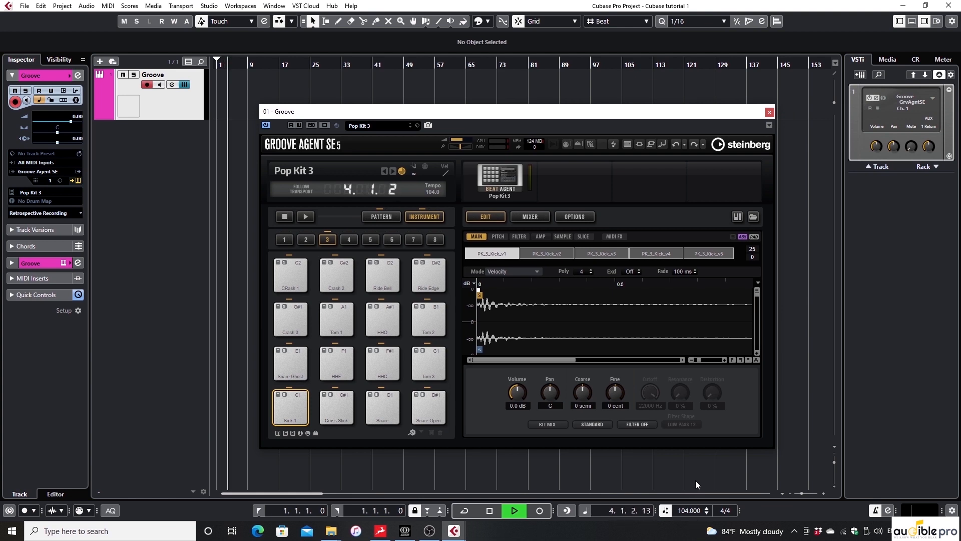
pyautogui.click(770, 114)
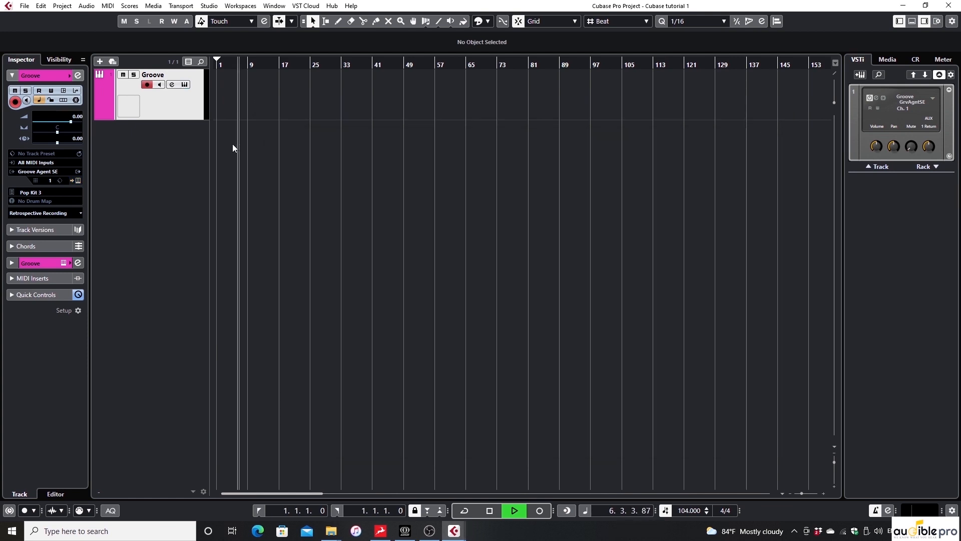
pyautogui.press('space')
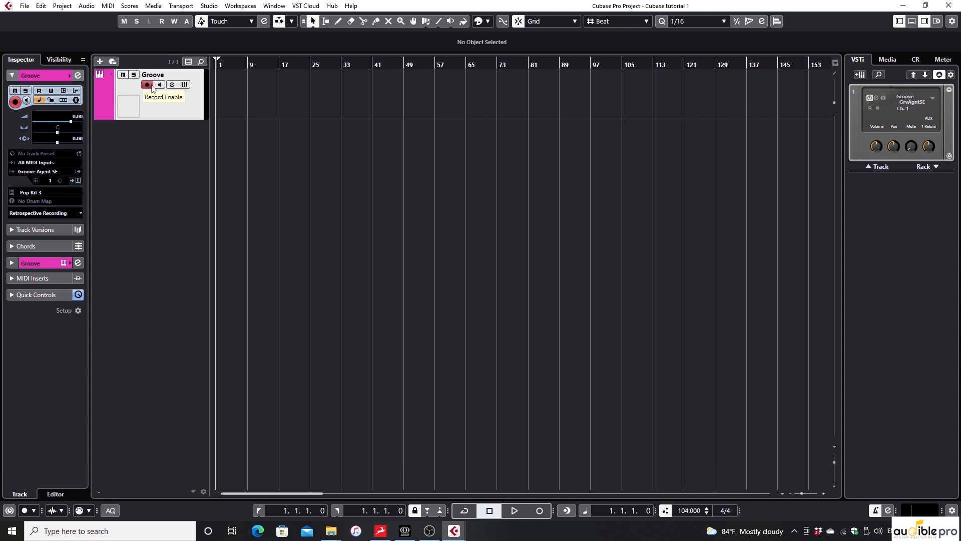
# - Record a MIDI drum part about 7 bars long from bar 1 on the record-enabled Groove track
pyautogui.click(148, 85)
pyautogui.click(147, 85)
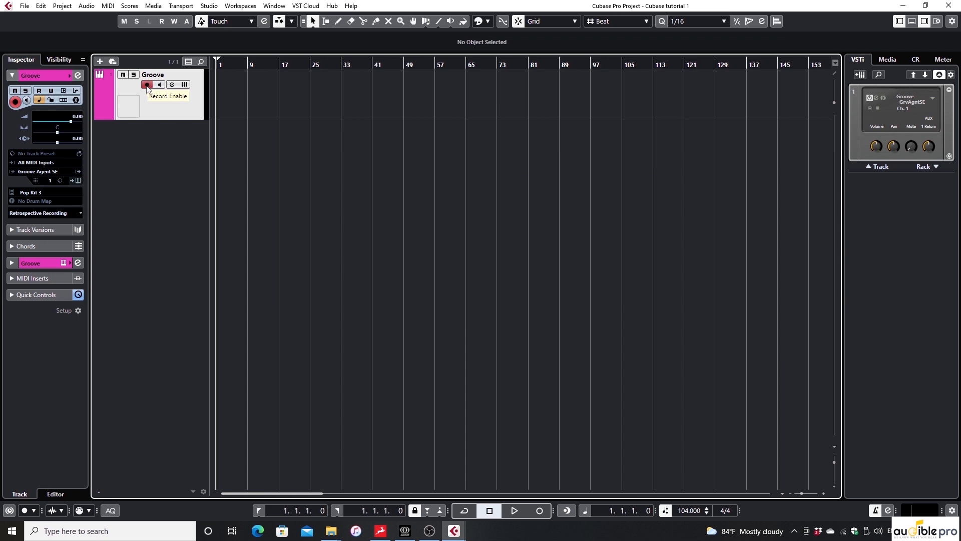
pyautogui.click(541, 511)
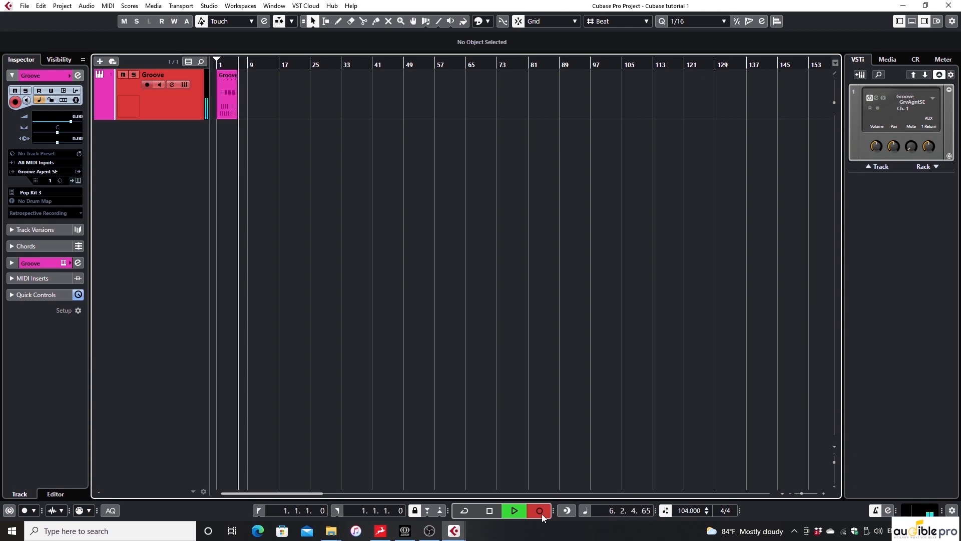
pyautogui.press('space')
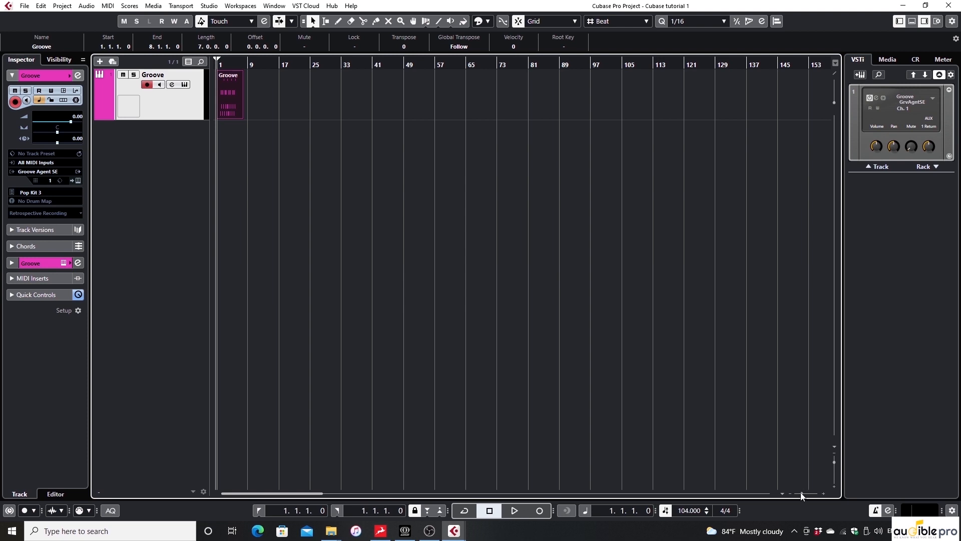
# - Examine the recorded Groove part's notes on the timeline at several horizontal magnifications
pyautogui.press('h')
pyautogui.press('h')
pyautogui.press('h')
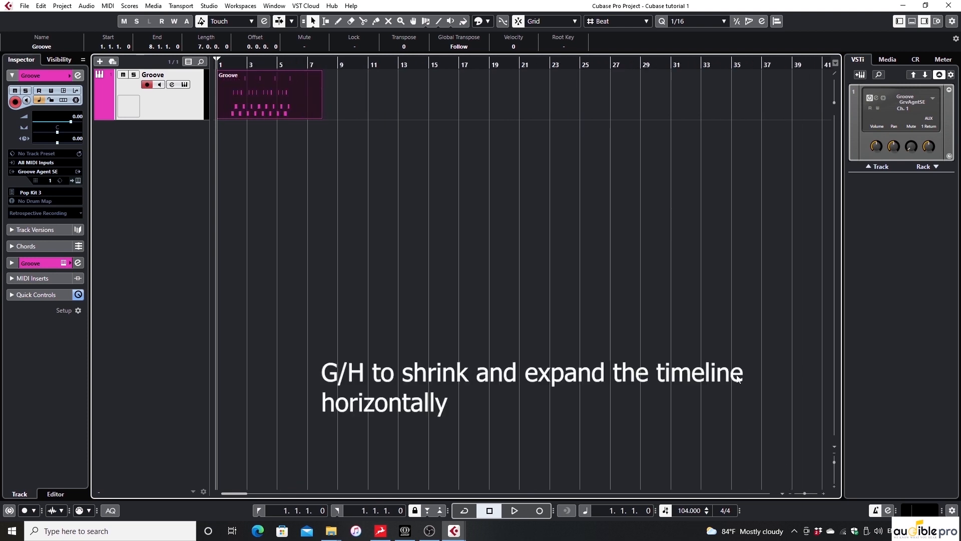
pyautogui.press('g')
pyautogui.press('g')
pyautogui.press('g')
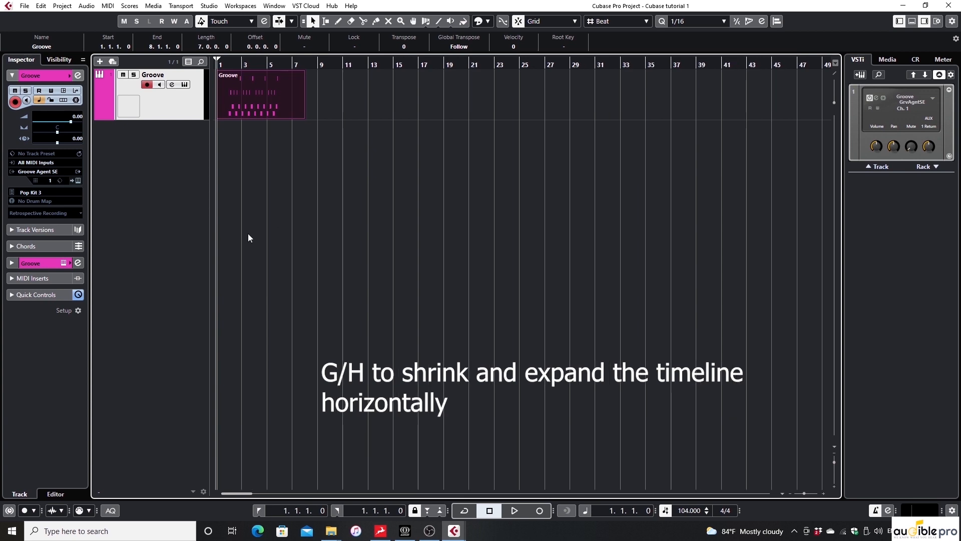
pyautogui.press('h')
pyautogui.press('h')
pyautogui.press('h')
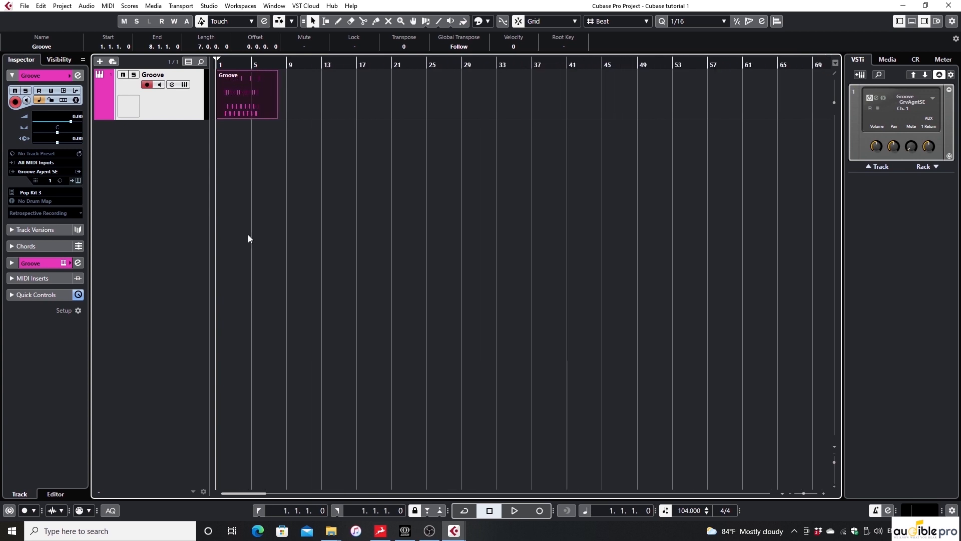
pyautogui.press('h')
pyautogui.press('h')
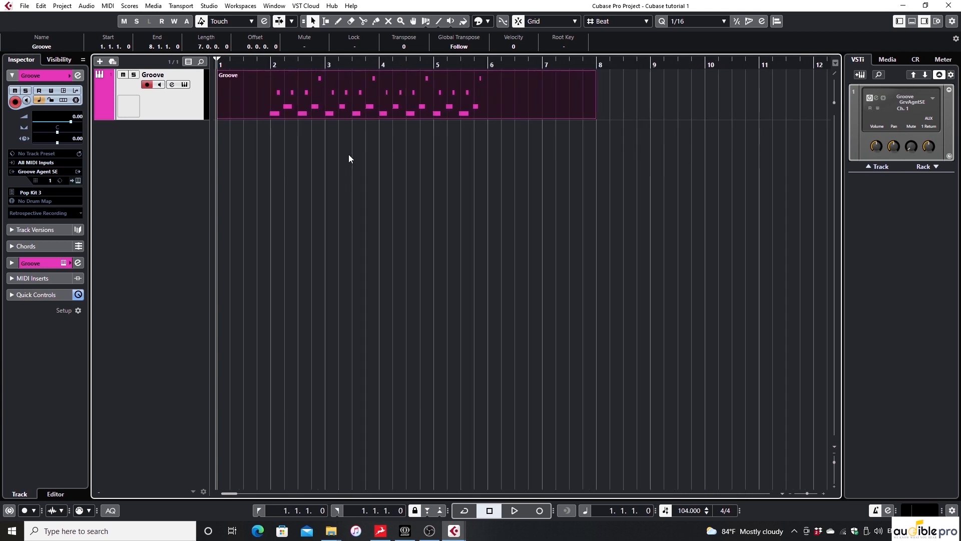
pyautogui.press('h')
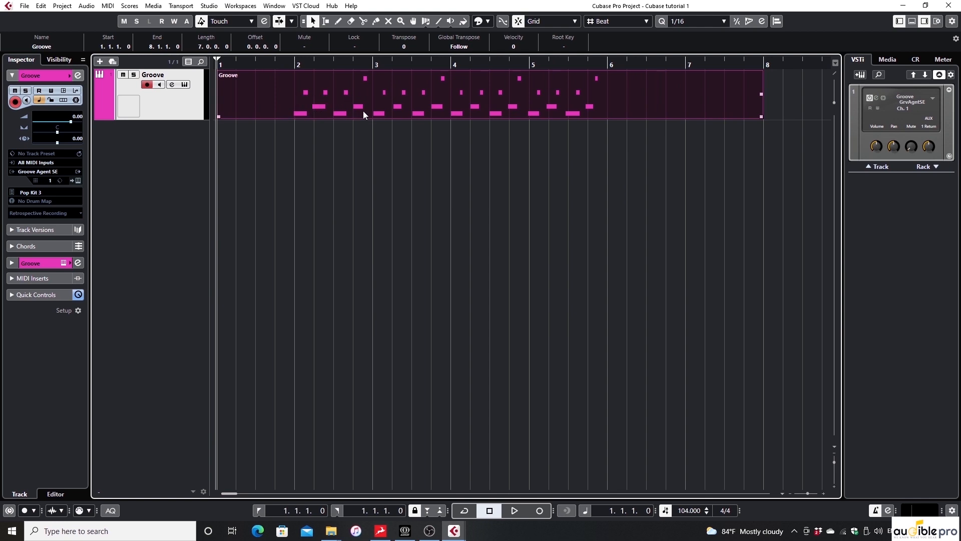
# - Open the recorded Groove part in the Key Editor as a separate, maximized window
pyautogui.doubleClick(308, 101)
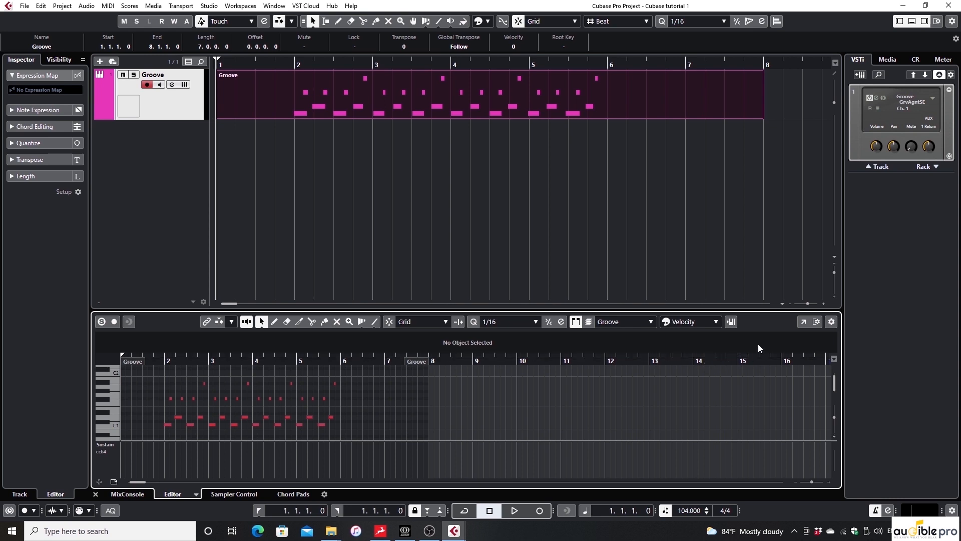
pyautogui.click(803, 322)
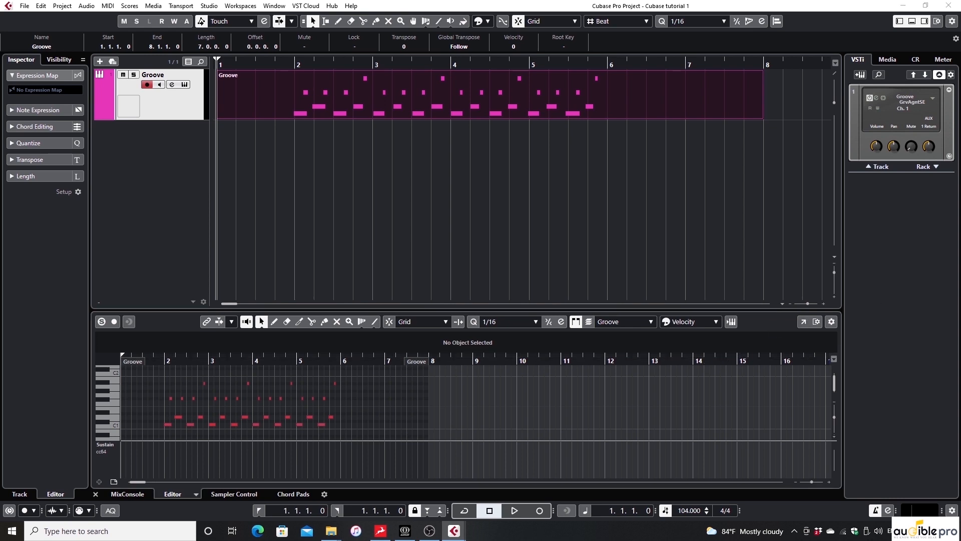
pyautogui.moveTo(960, 30); pyautogui.dragTo(482, 17)
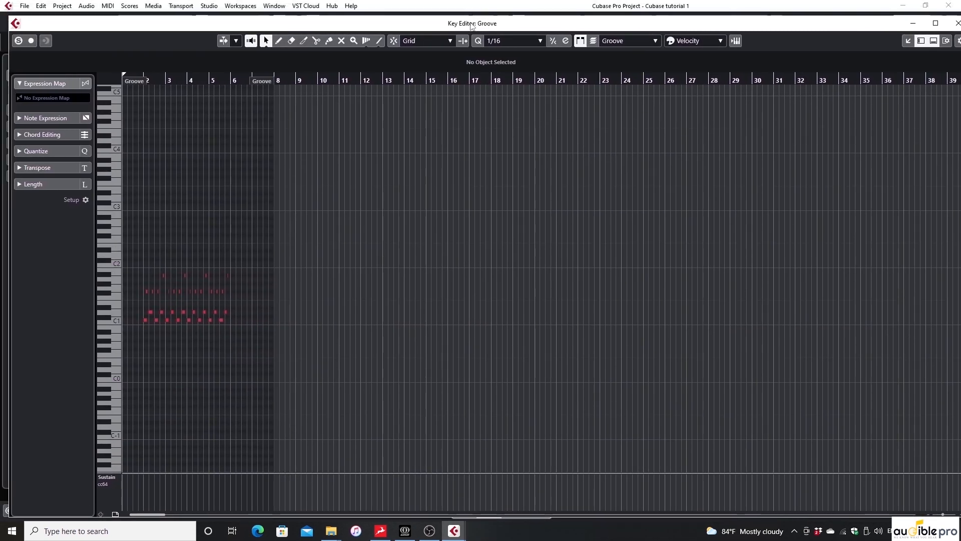
pyautogui.doubleClick(476, 16)
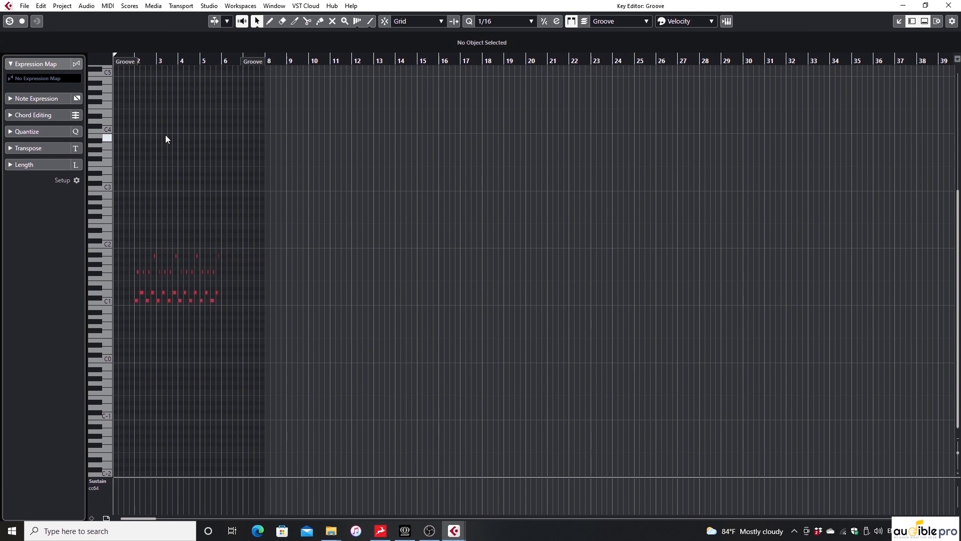
# - Examine how the recorded notes, especially the first C1 note, line up with the bar lines in the Key Editor
pyautogui.click(160, 60)
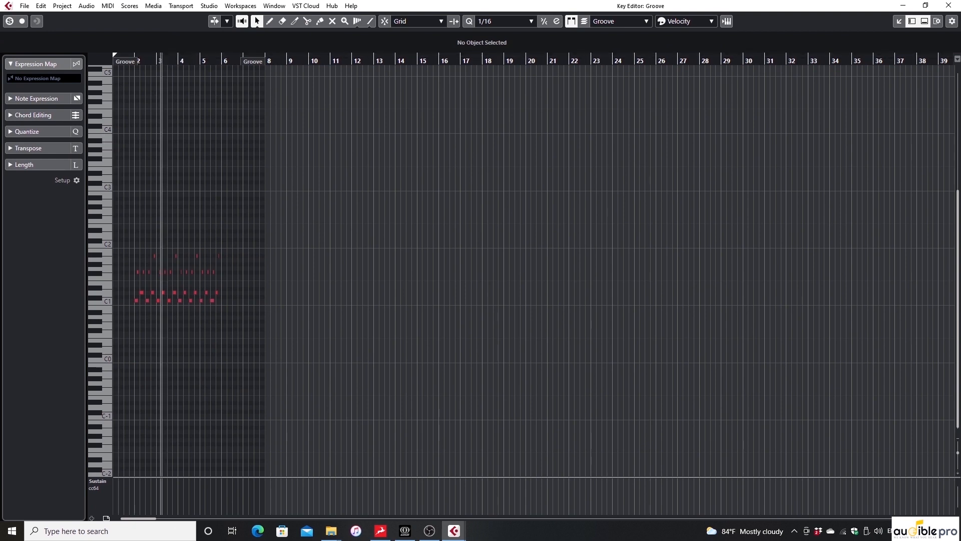
pyautogui.press('h')
pyautogui.press('h')
pyautogui.press('h')
pyautogui.press('h')
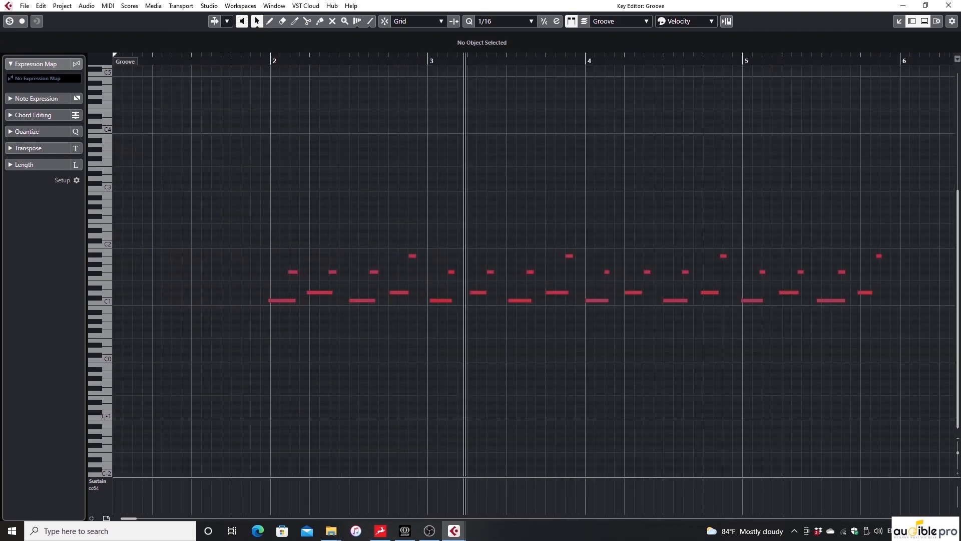
pyautogui.press('g')
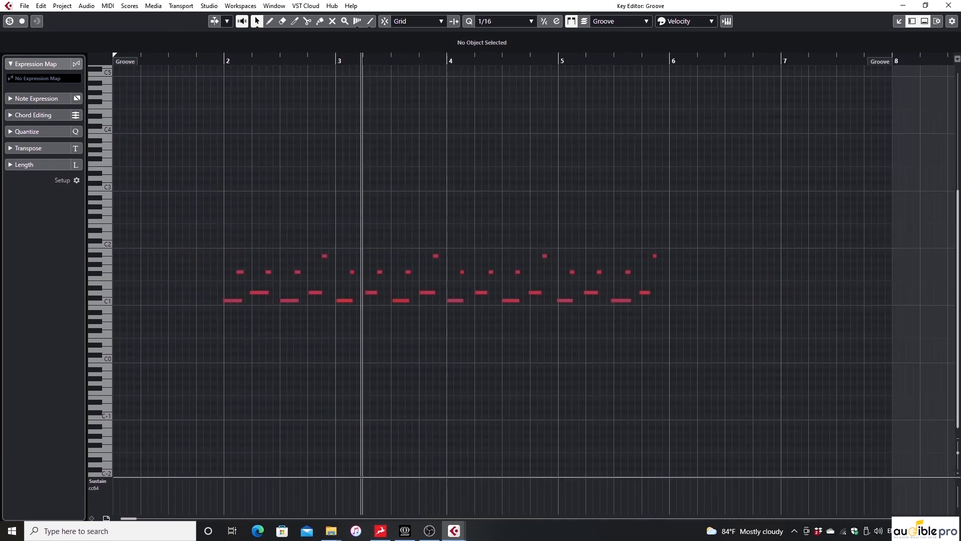
pyautogui.click(184, 64)
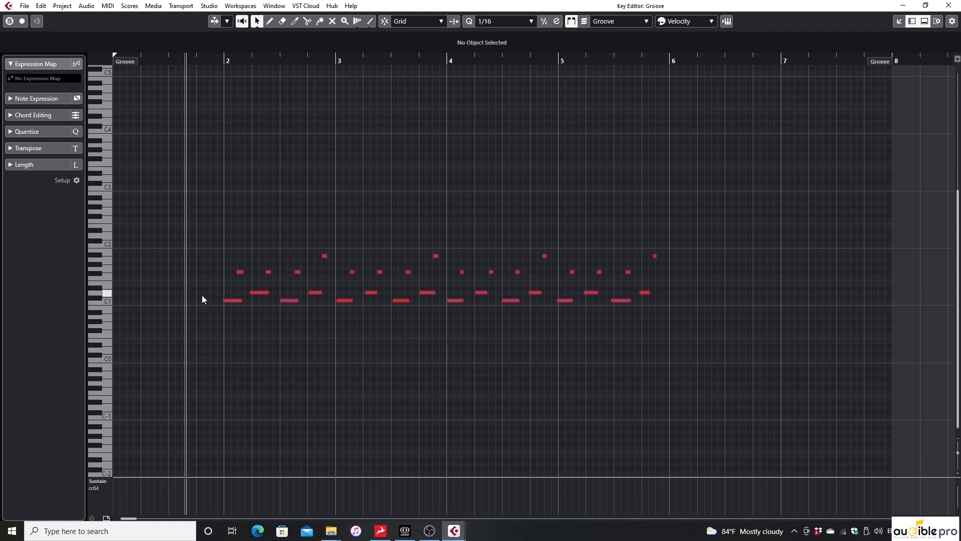
pyautogui.click(456, 300)
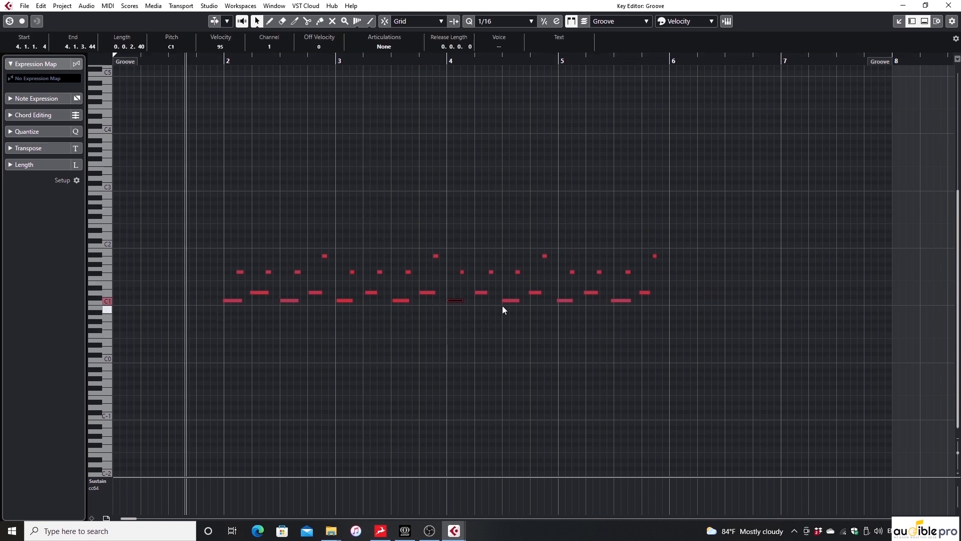
pyautogui.click(564, 300)
pyautogui.click(306, 326)
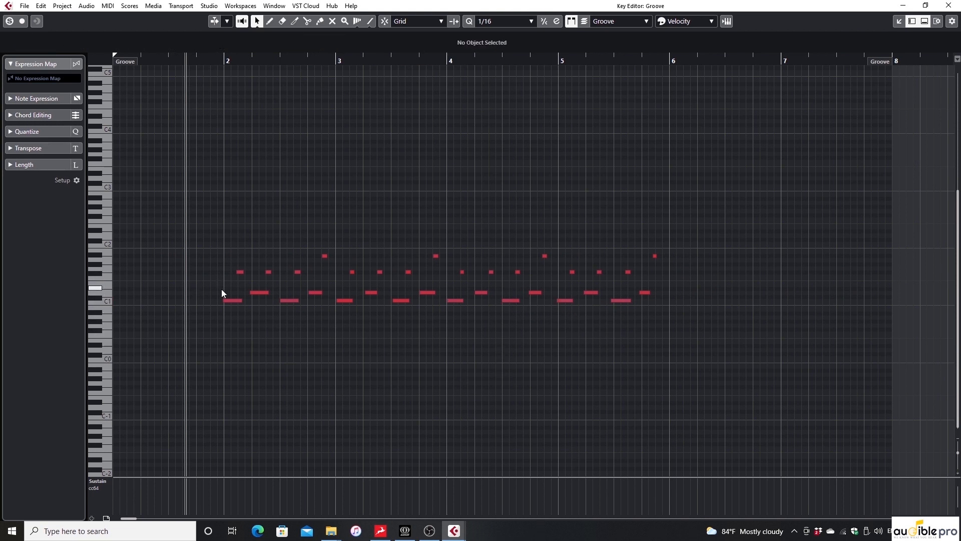
pyautogui.moveTo(209, 287); pyautogui.dragTo(234, 322)
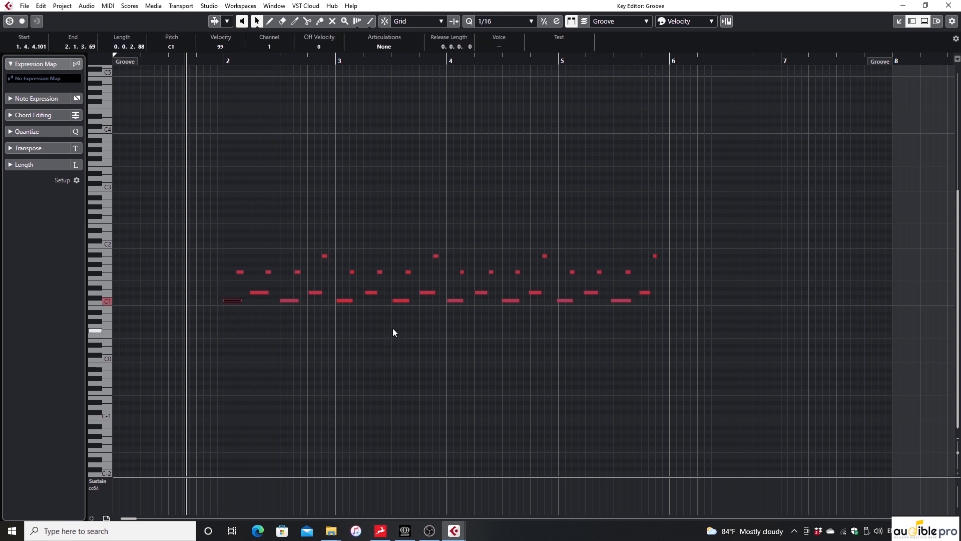
pyautogui.click(362, 210)
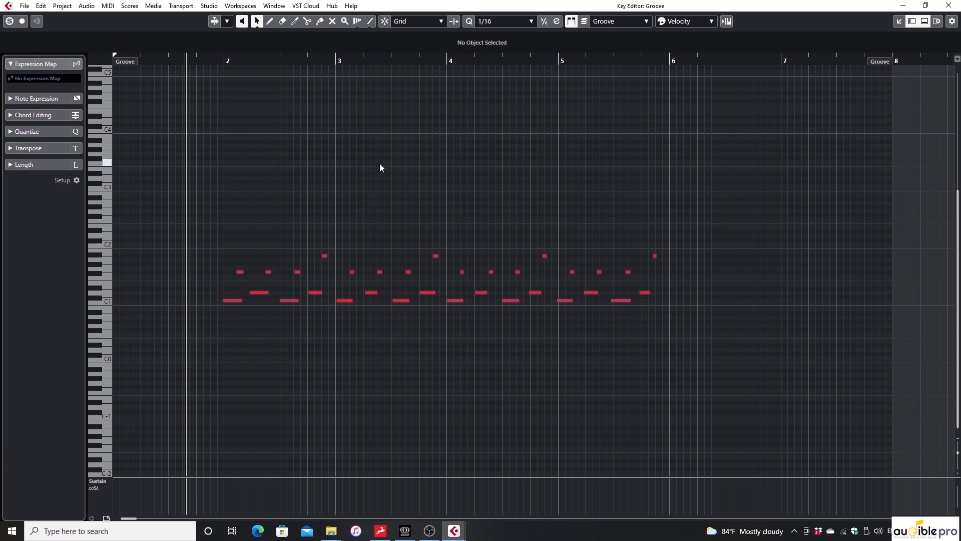
# - Play the groove, select the first C1 note and check the beat positions from bar 2 to bar 3 with the project cursor
pyautogui.press('space')
pyautogui.moveTo(227, 300); pyautogui.dragTo(237, 301)
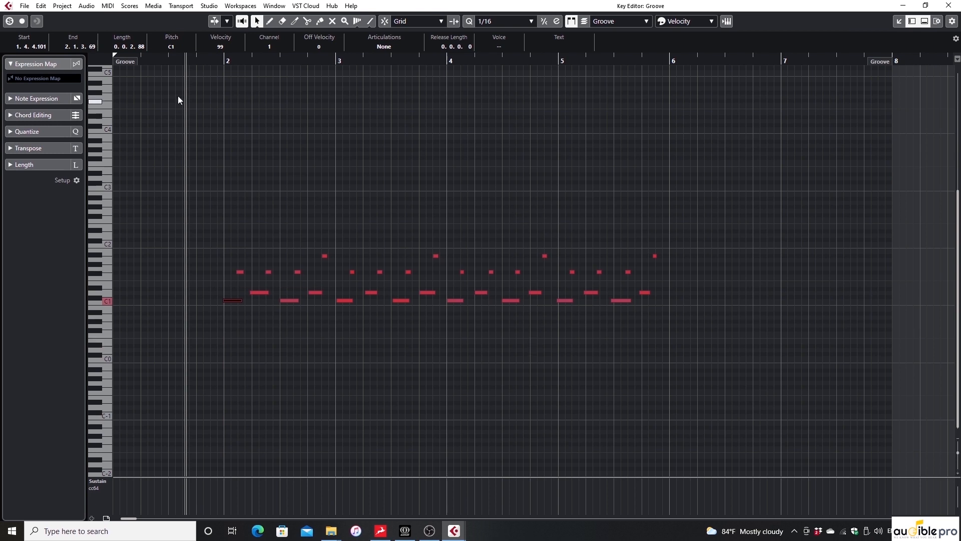
pyautogui.click(223, 60)
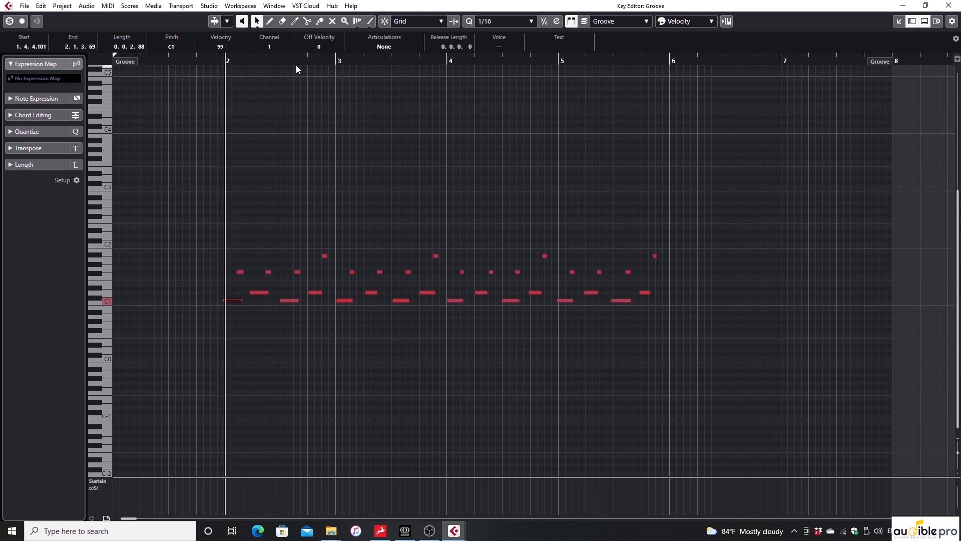
pyautogui.click(337, 58)
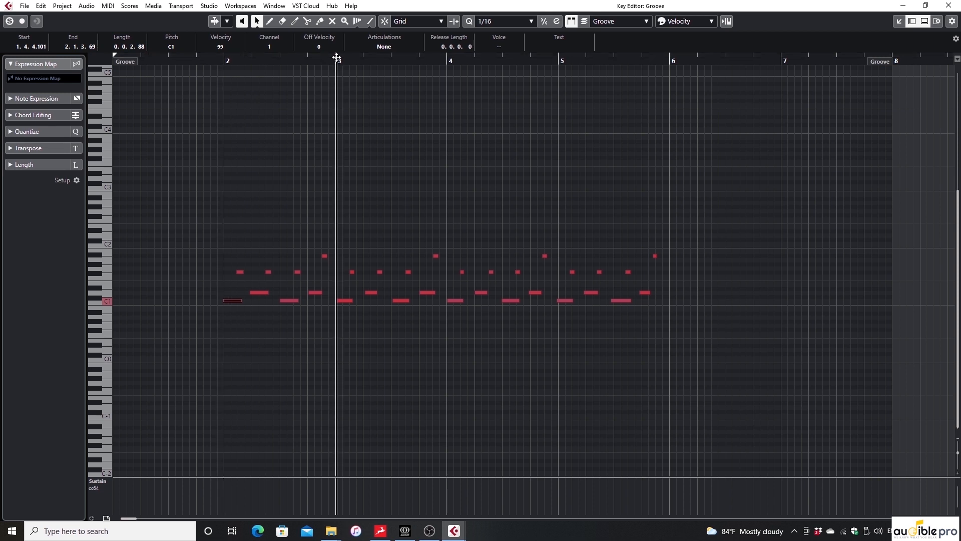
pyautogui.click(251, 59)
pyautogui.click(306, 59)
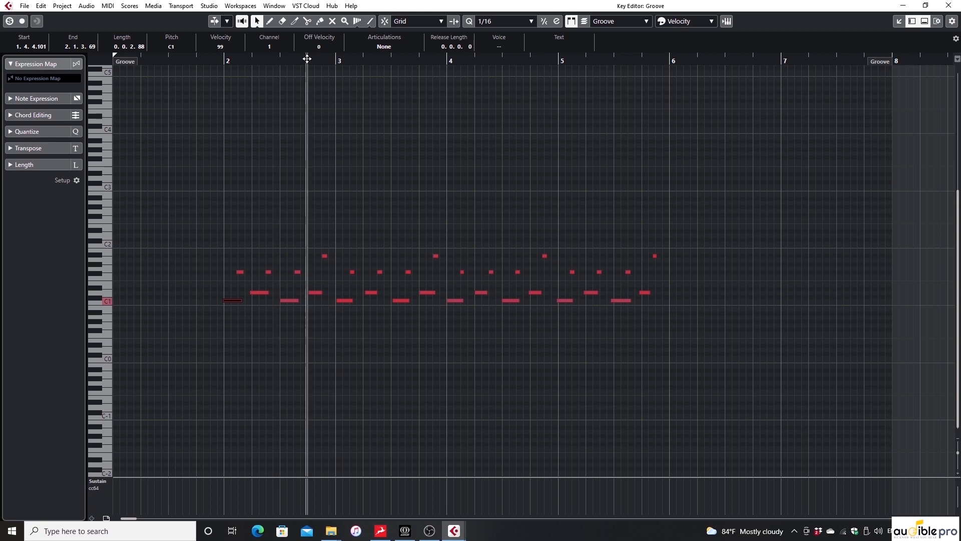
pyautogui.click(336, 58)
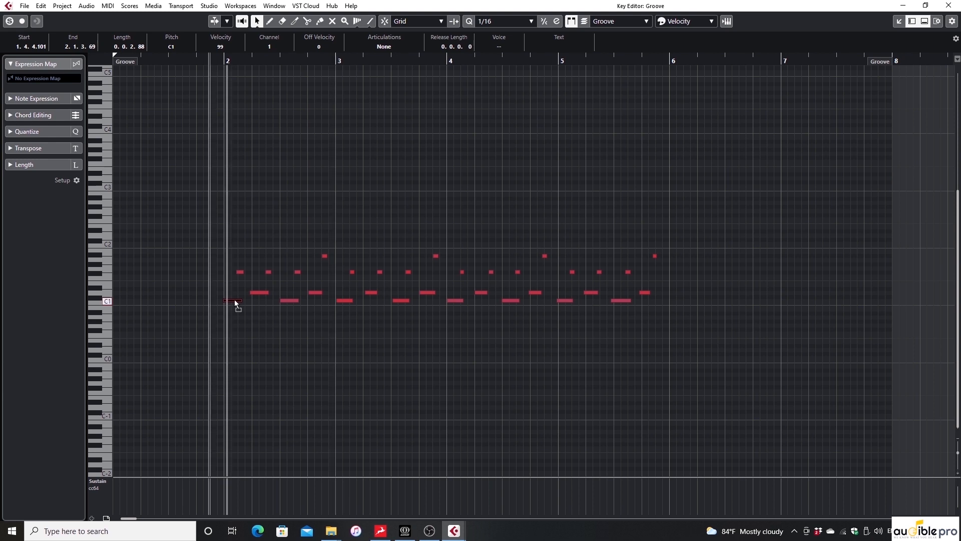
# - Undo the unsnapped move of the first C1 note, enable Snap and move the note onto the start of bar 2
pyautogui.moveTo(235, 301)
pyautogui.mouseDown()
pyautogui.moveTo(225, 304)
pyautogui.moveTo(232, 302)
pyautogui.mouseUp()
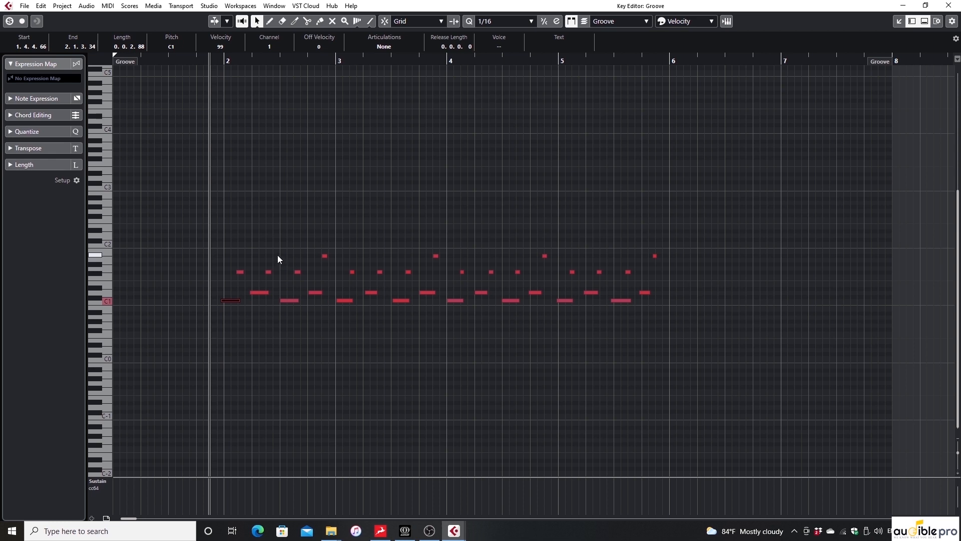
pyautogui.hotkey('ctrl', 'z')
pyautogui.click(385, 22)
pyautogui.moveTo(230, 303)
pyautogui.mouseDown()
pyautogui.moveTo(258, 302)
pyautogui.moveTo(234, 302)
pyautogui.mouseUp()
# - Snap the first F#1 note to 2.1.3 and the first D1 note to the second beat of bar 2
pyautogui.moveTo(232, 61); pyautogui.dragTo(236, 64)
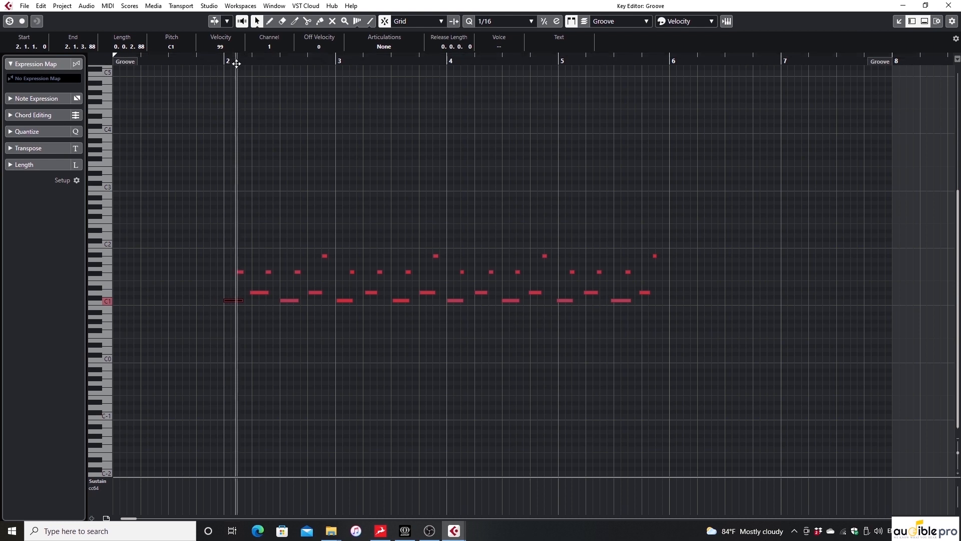
pyautogui.click(245, 60)
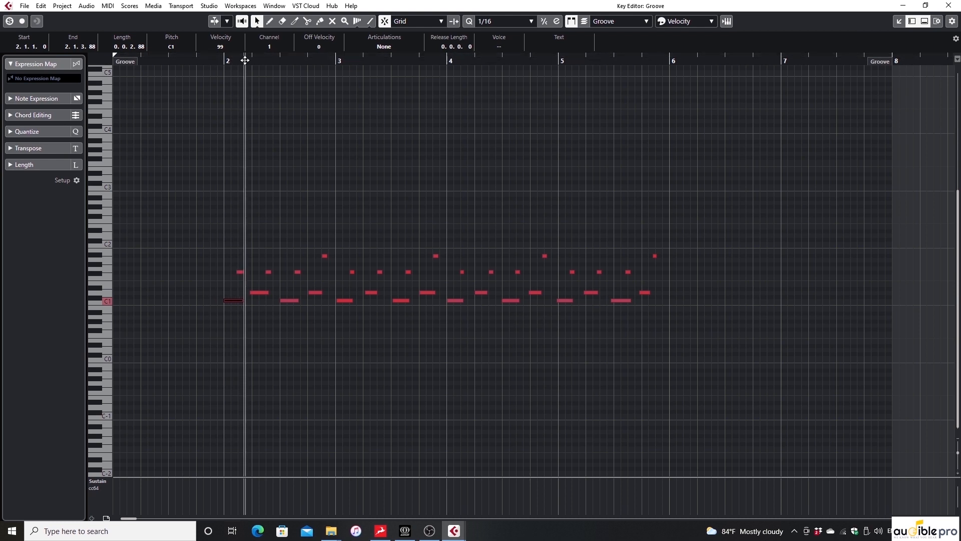
pyautogui.click(252, 61)
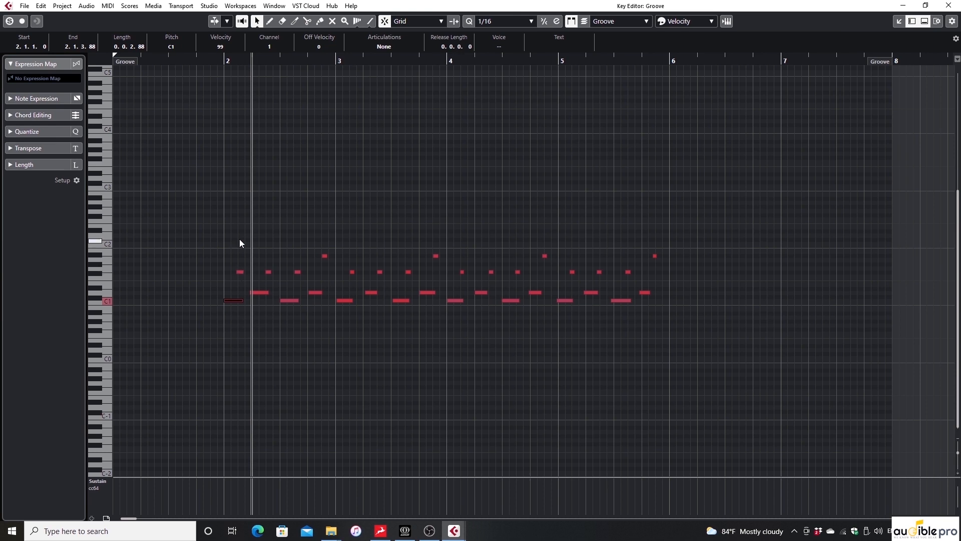
pyautogui.click(239, 272)
pyautogui.moveTo(240, 272); pyautogui.dragTo(241, 272)
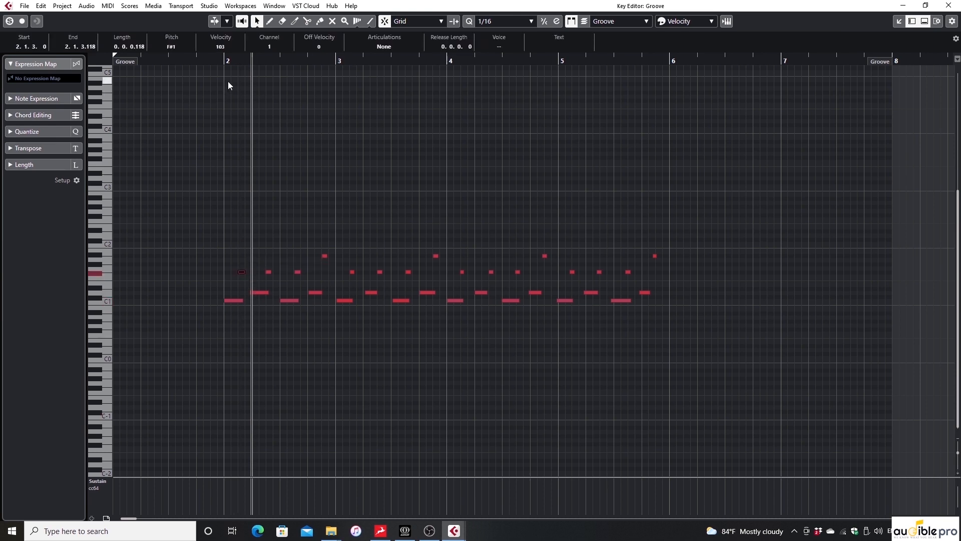
pyautogui.click(225, 61)
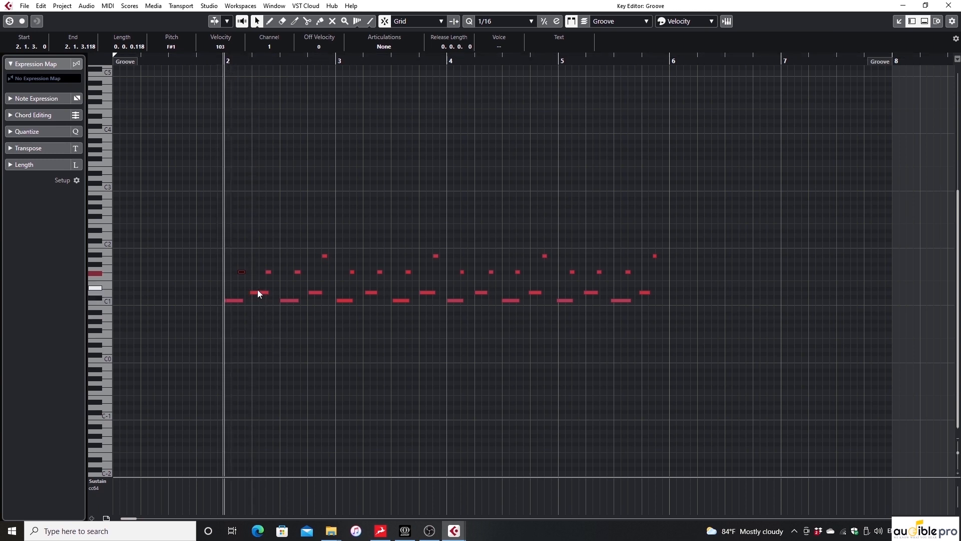
pyautogui.moveTo(258, 291); pyautogui.dragTo(261, 291)
pyautogui.click(266, 215)
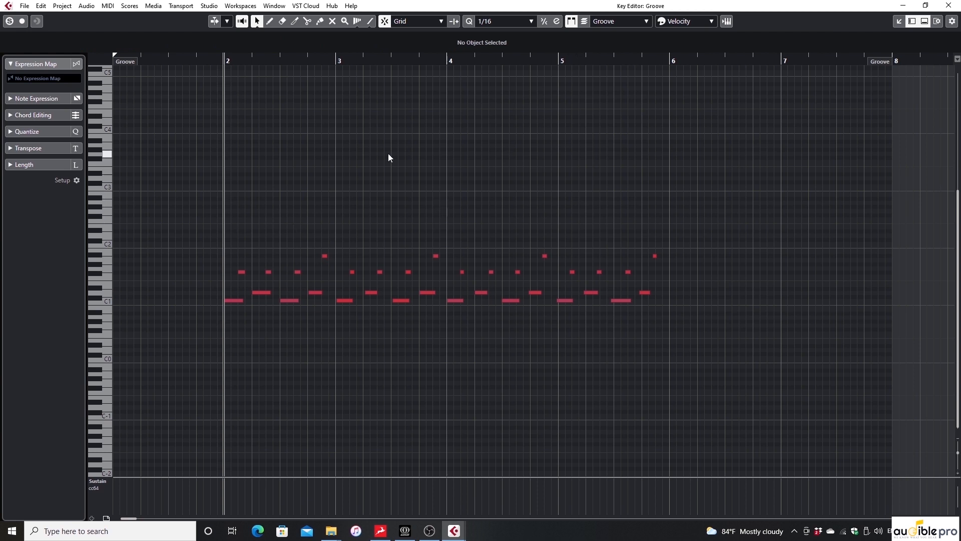
# - Quantize all notes of the Groove part to 1/16 and play back the result
pyautogui.press('KP_Subtract')
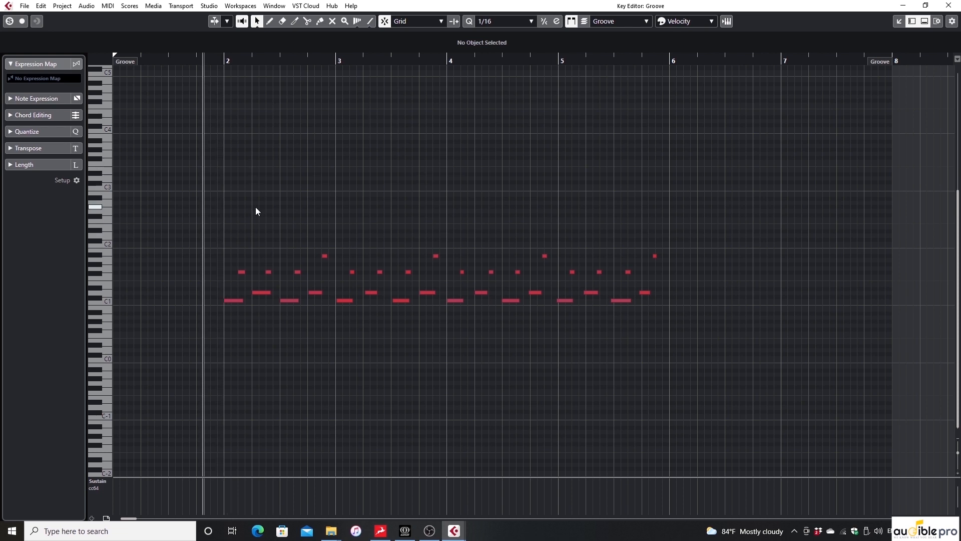
pyautogui.press('q')
pyautogui.hotkey('ctrl', 'z')
pyautogui.press('q')
pyautogui.press('space')
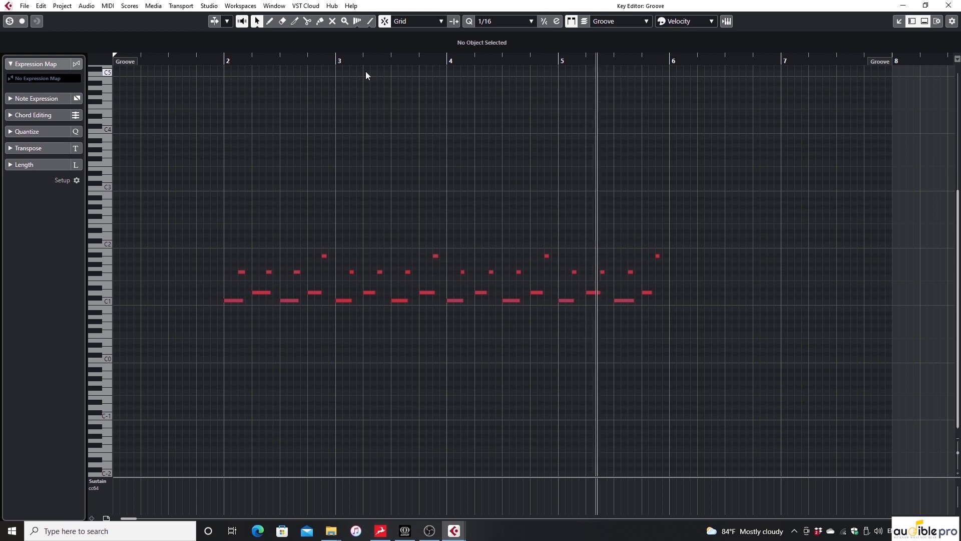
pyautogui.press('space')
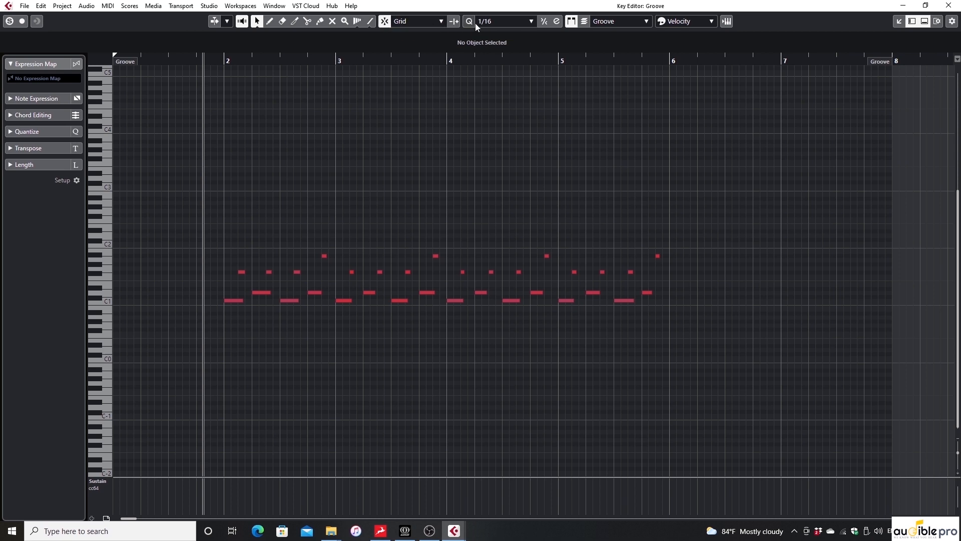
# - Try quantizing all notes with a coarser 1/4 preset, undo it and return the quantize preset to 1/16
pyautogui.click(505, 24)
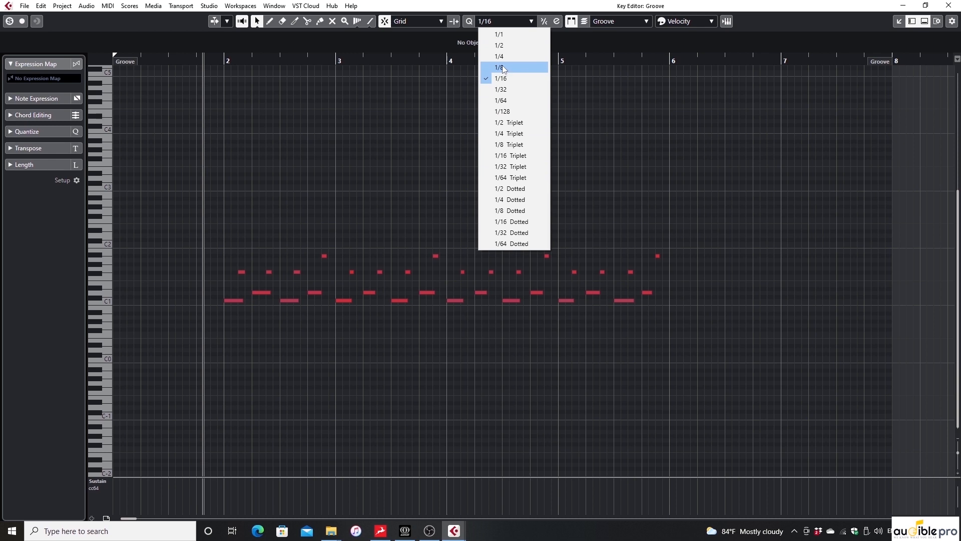
pyautogui.click(530, 67)
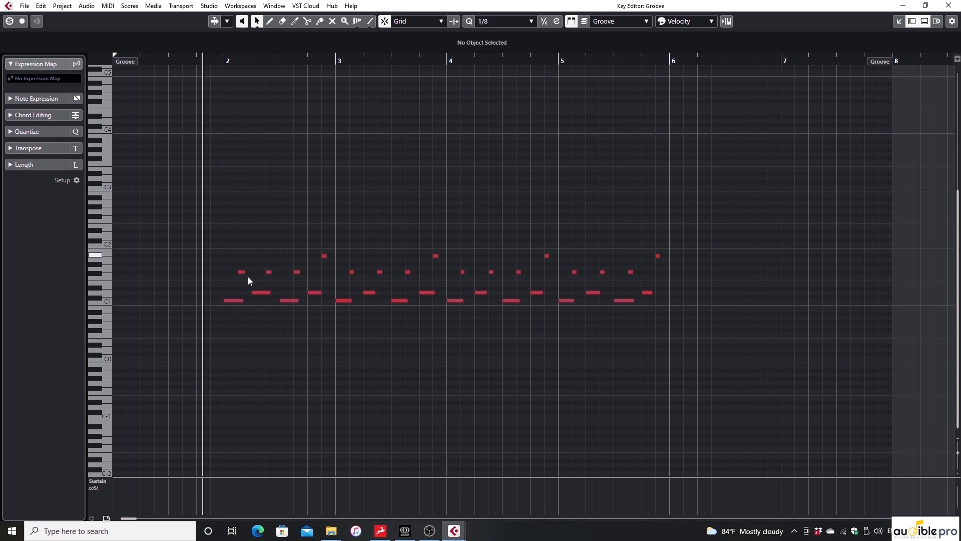
pyautogui.click(511, 22)
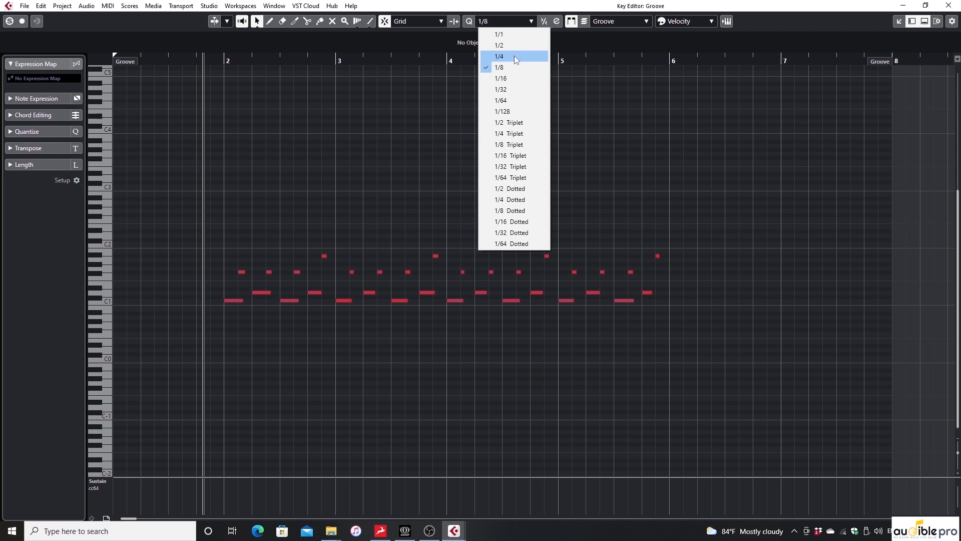
pyautogui.click(514, 55)
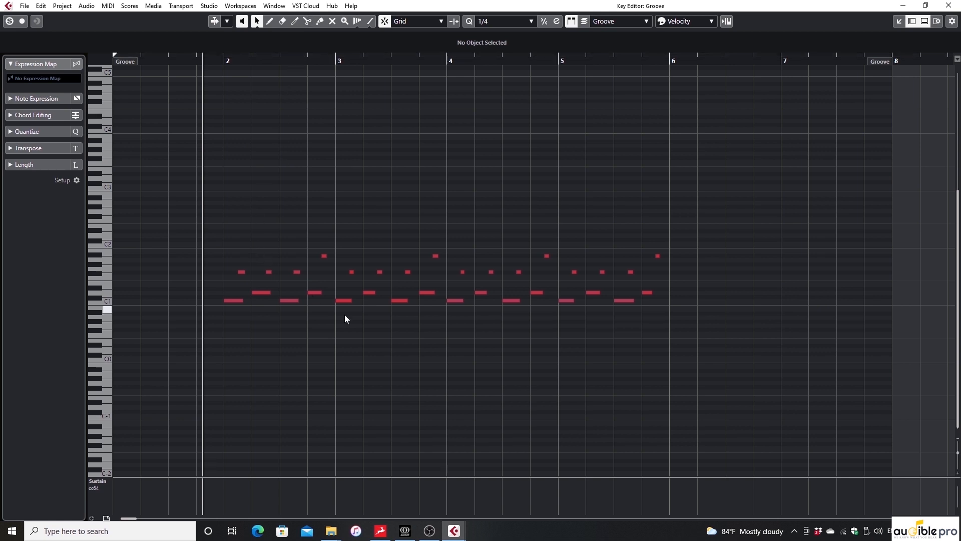
pyautogui.click(297, 271)
pyautogui.click(321, 197)
pyautogui.press('q')
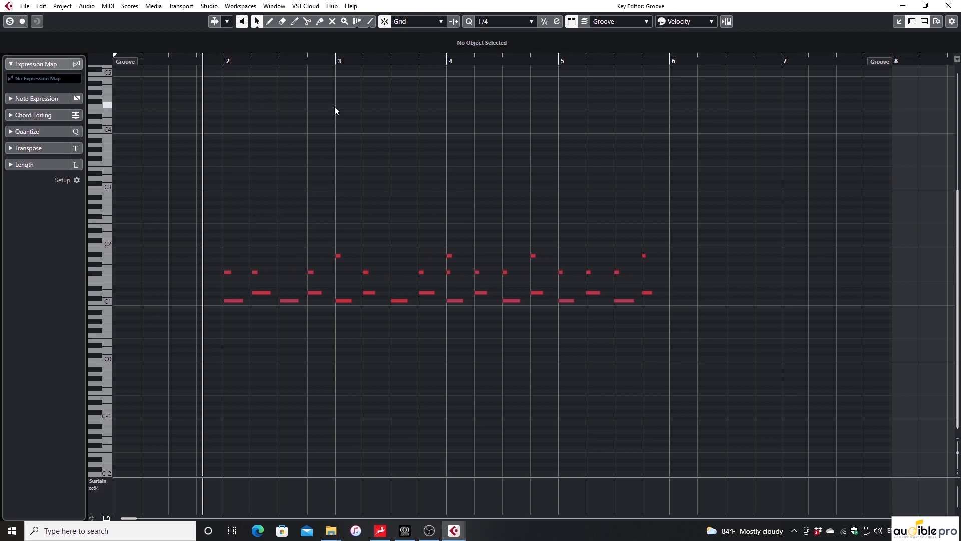
pyautogui.hotkey('ctrl', 'z')
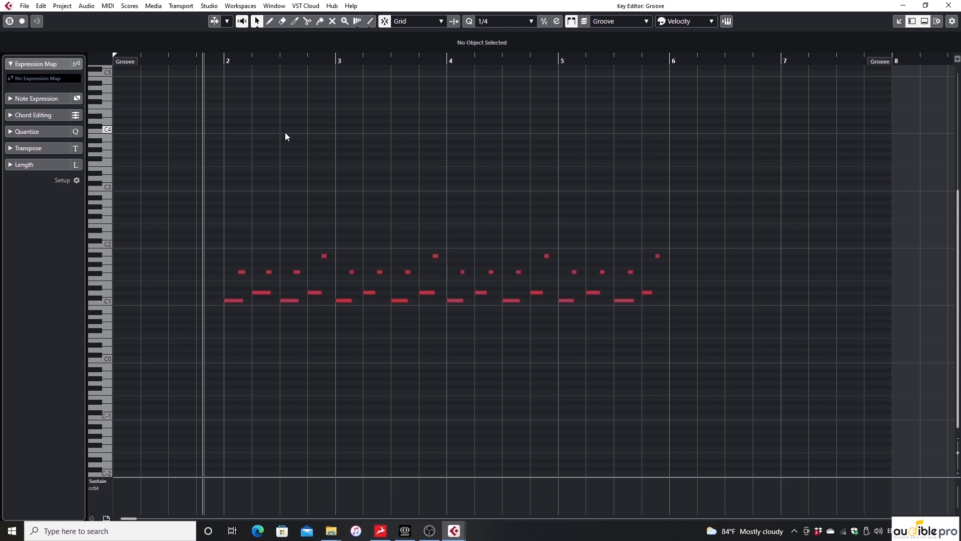
pyautogui.scroll(-2, 501, 26)
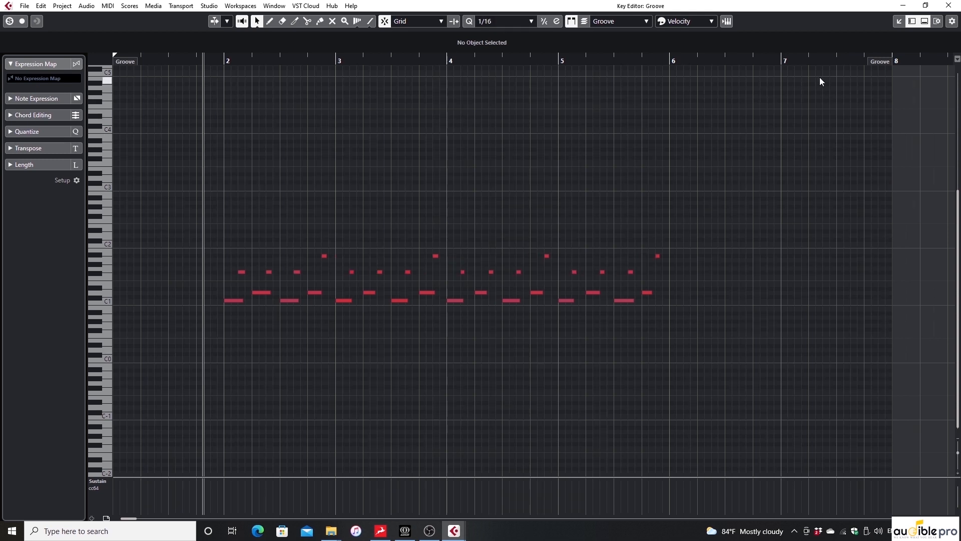
# - Close the Key Editor window and the lower zone editor, and enable Auto Quantize for MIDI recording
pyautogui.click(949, 6)
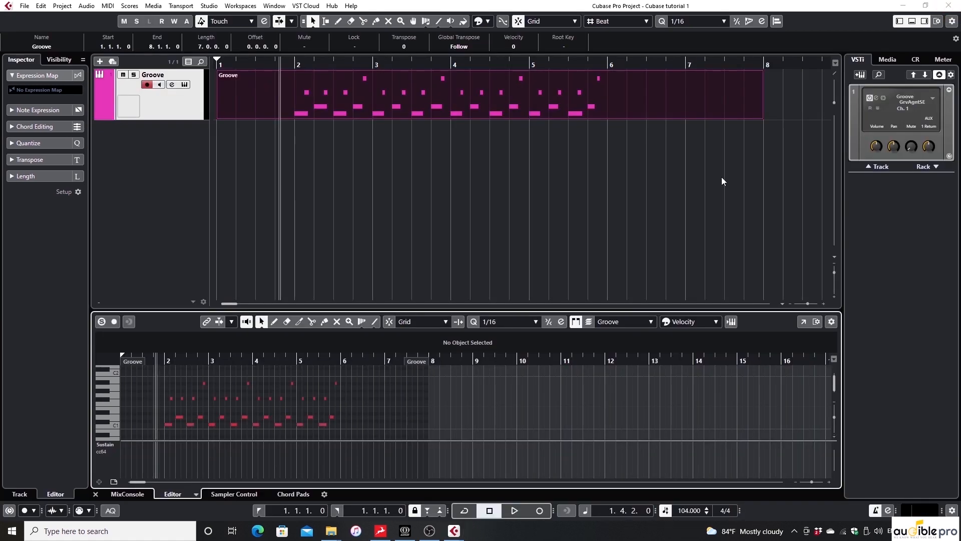
pyautogui.click(96, 495)
pyautogui.click(420, 191)
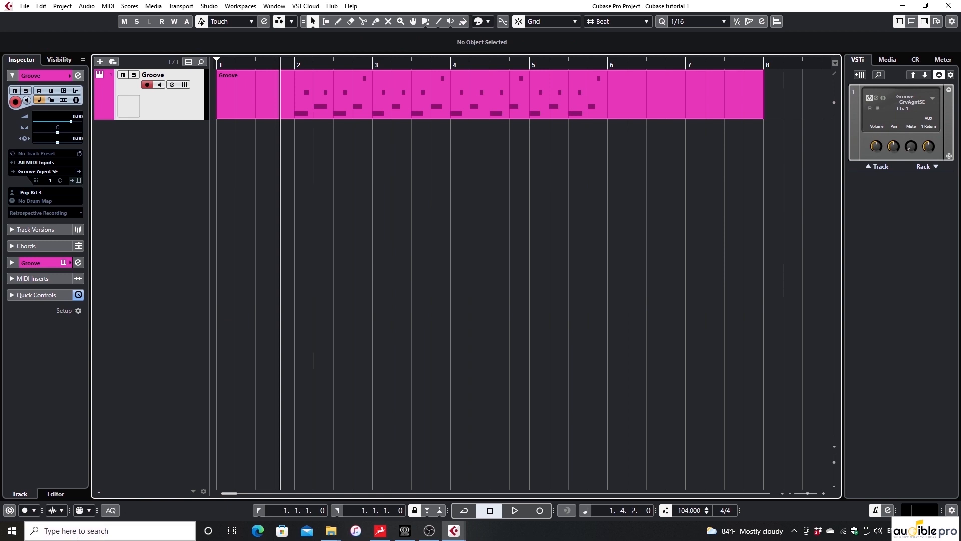
pyautogui.click(111, 511)
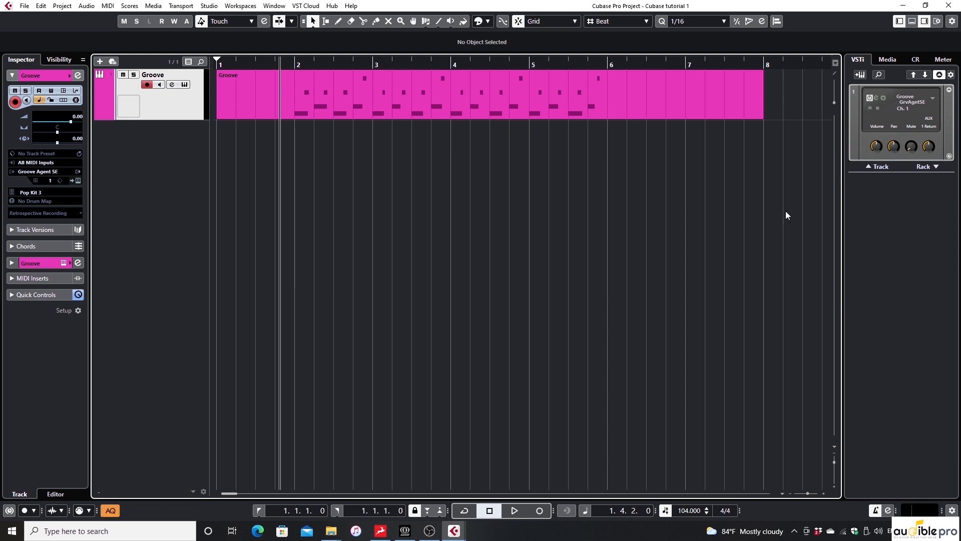
# - Record a second Groove part 4 bars long from bar 8 and open it in the lower zone editor
pyautogui.click(683, 68)
pyautogui.click(541, 510)
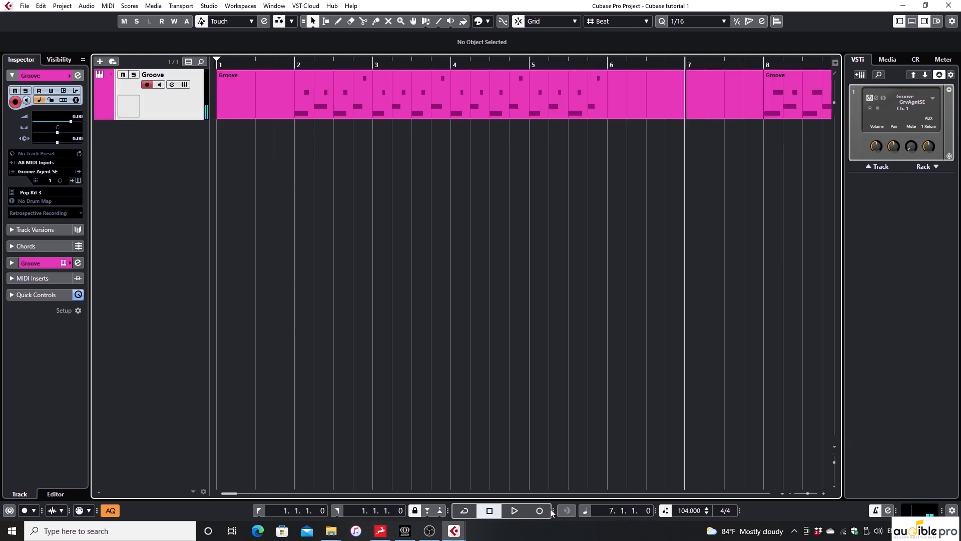
pyautogui.doubleClick(800, 106)
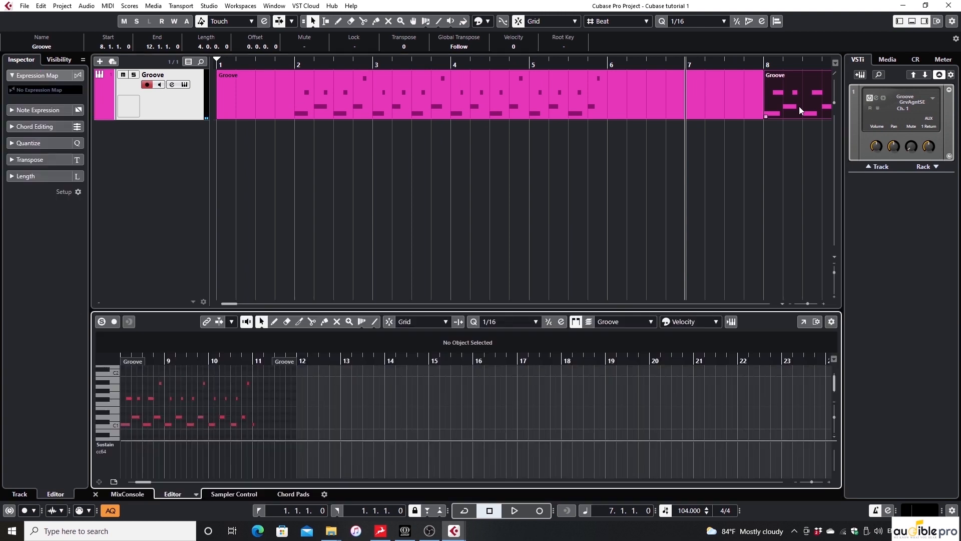
# - Examine the auto-quantized notes of the second Groove part in a separate Key Editor window, and close the editors
pyautogui.click(804, 321)
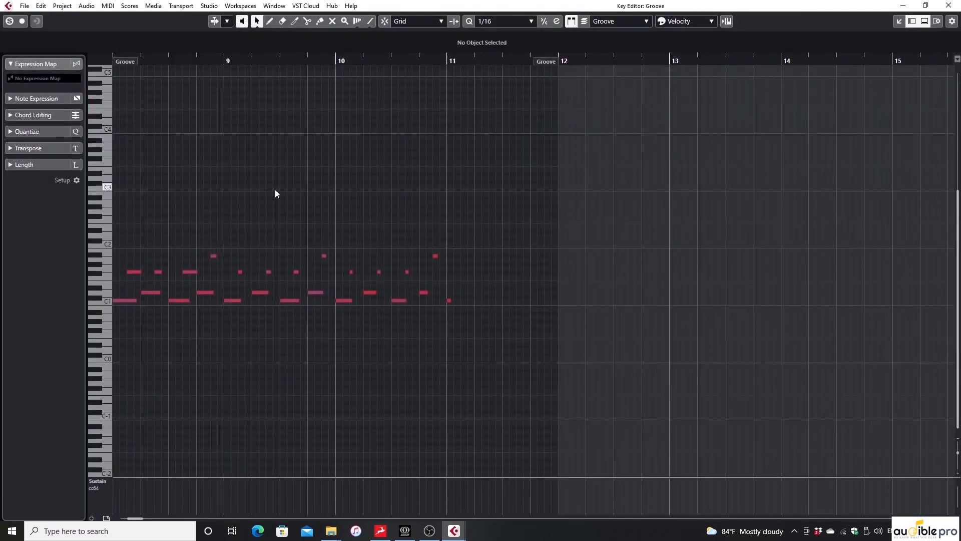
pyautogui.press('h')
pyautogui.press('h')
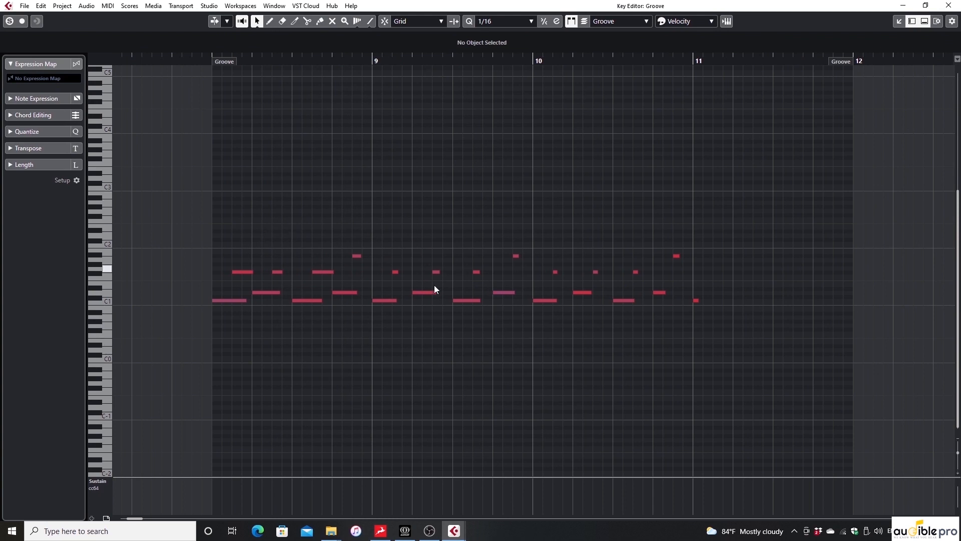
pyautogui.click(949, 5)
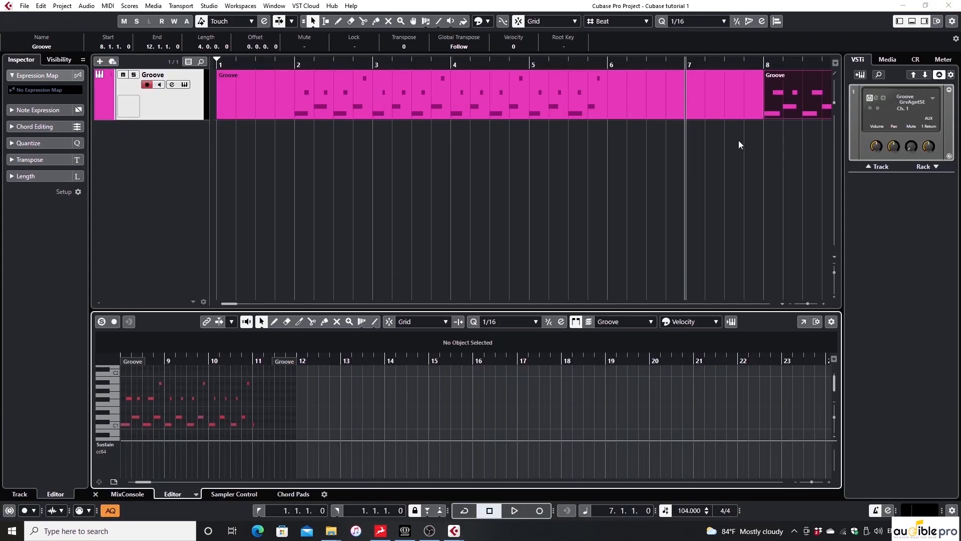
pyautogui.click(95, 494)
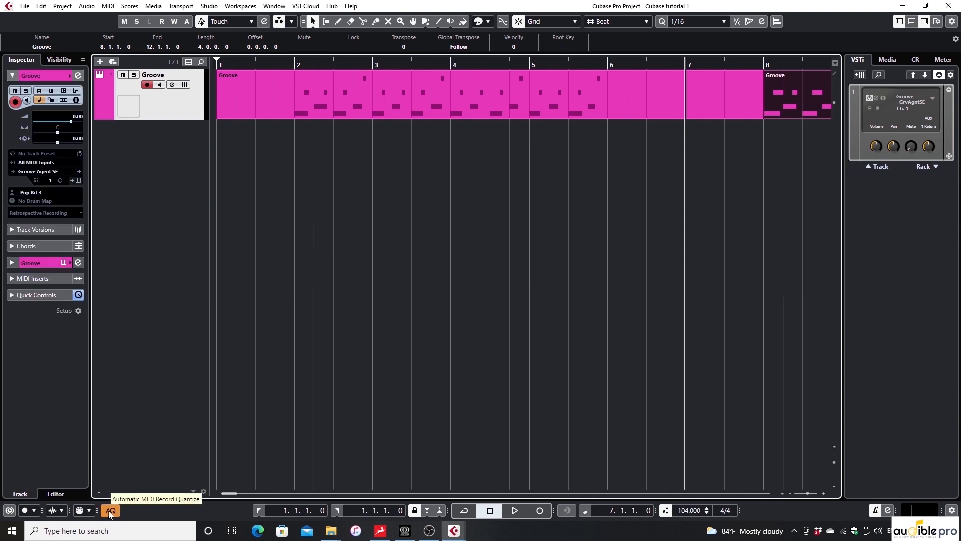
# - Open the first Groove part in a separate Key Editor window and set its controller lane to Velocity
pyautogui.doubleClick(443, 109)
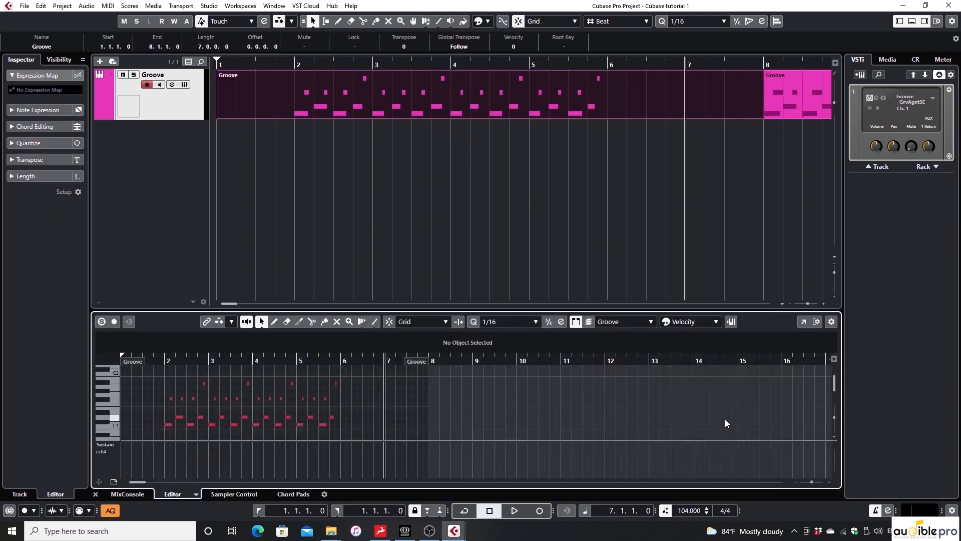
pyautogui.click(803, 321)
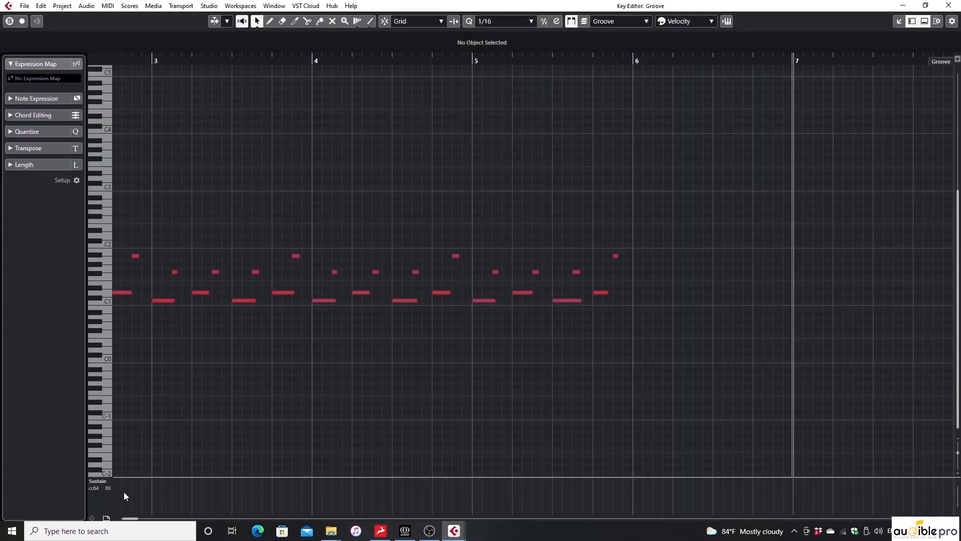
pyautogui.click(95, 483)
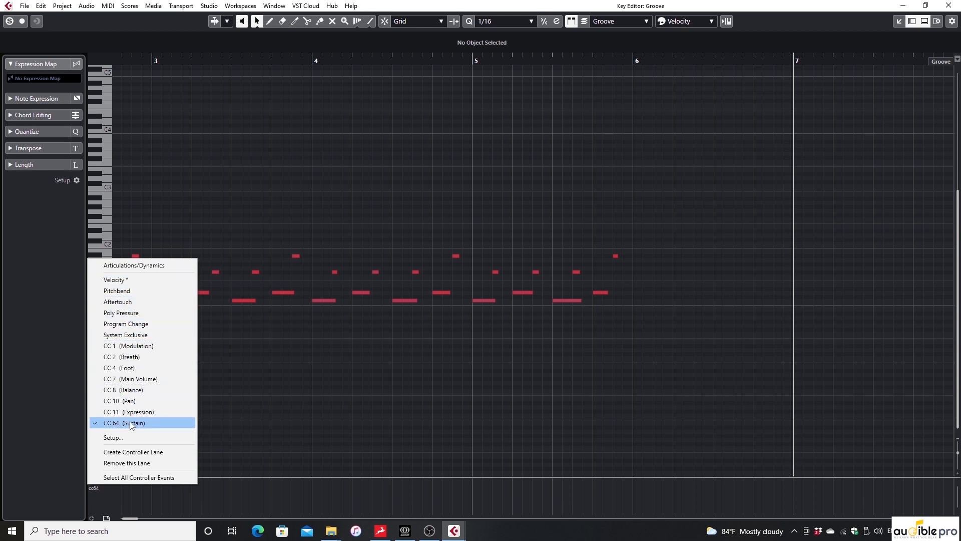
pyautogui.click(154, 279)
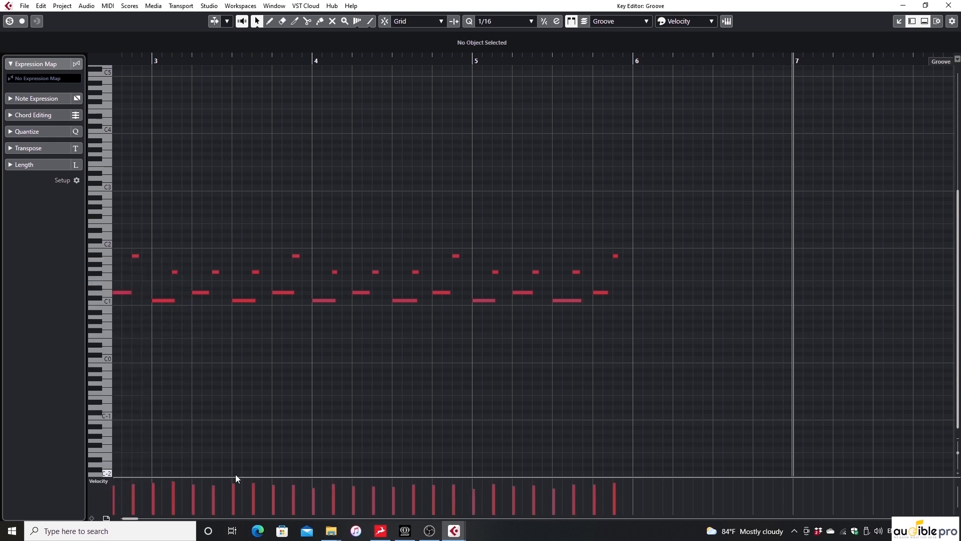
pyautogui.moveTo(132, 519); pyautogui.dragTo(129, 519)
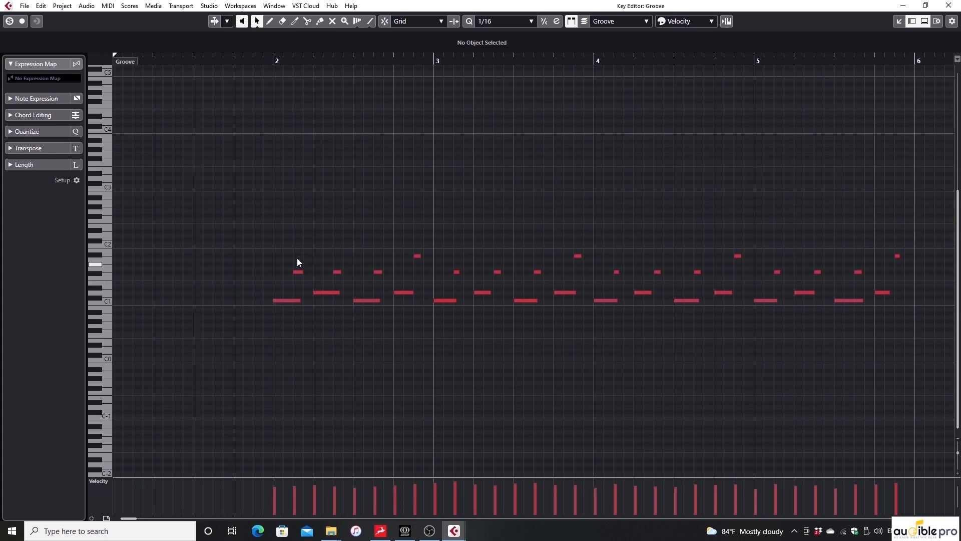
# - Try different velocities for the part's first C1 note, including 71, and undo the last change
pyautogui.moveTo(284, 284); pyautogui.dragTo(275, 318)
pyautogui.moveTo(286, 253); pyautogui.dragTo(321, 300)
pyautogui.moveTo(328, 256); pyautogui.dragTo(342, 276)
pyautogui.click(275, 300)
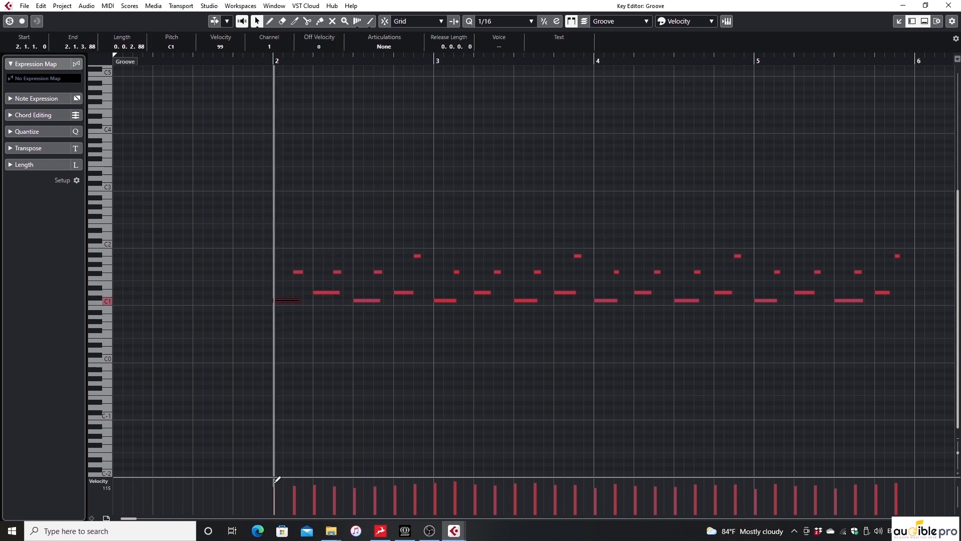
pyautogui.click(279, 508)
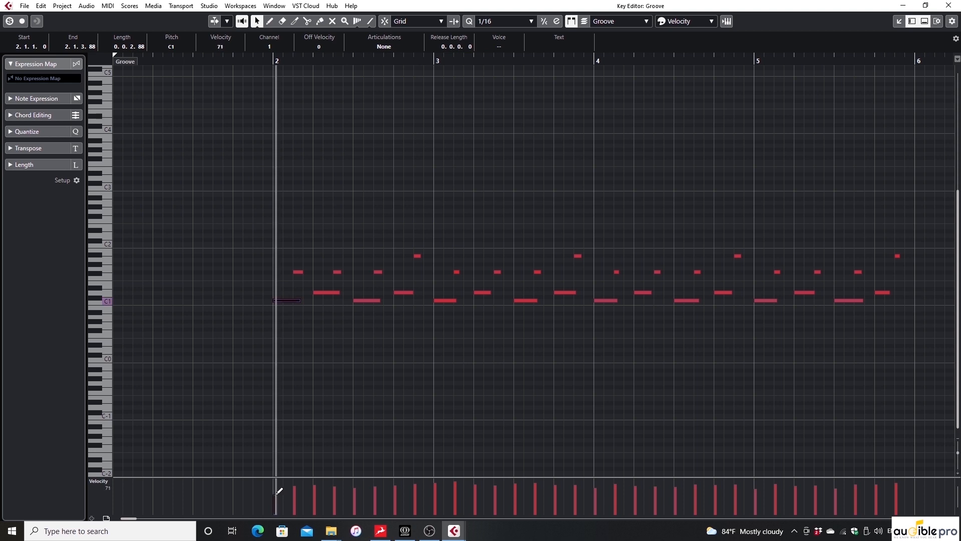
pyautogui.click(276, 488)
pyautogui.hotkey('ctrl', 'z')
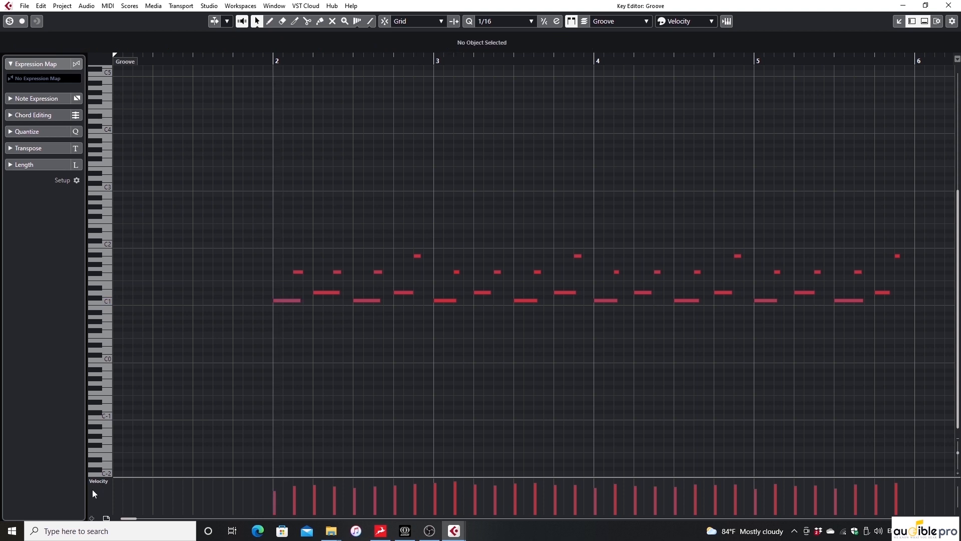
pyautogui.click(100, 485)
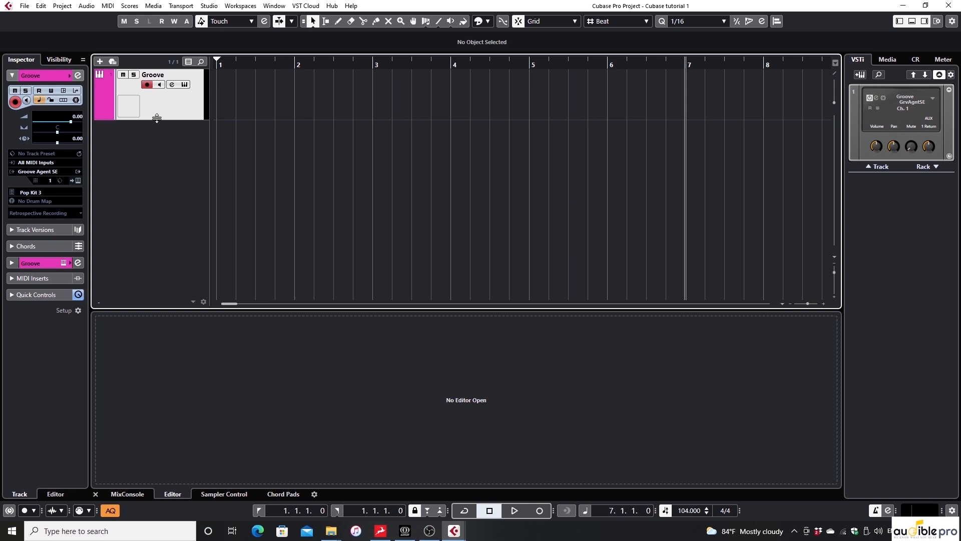
# - Enlarge the Groove track's height and record a part with only C1 kick hits from bar 1 to bar 6
pyautogui.moveTo(157, 118); pyautogui.dragTo(155, 139)
pyautogui.press('Home')
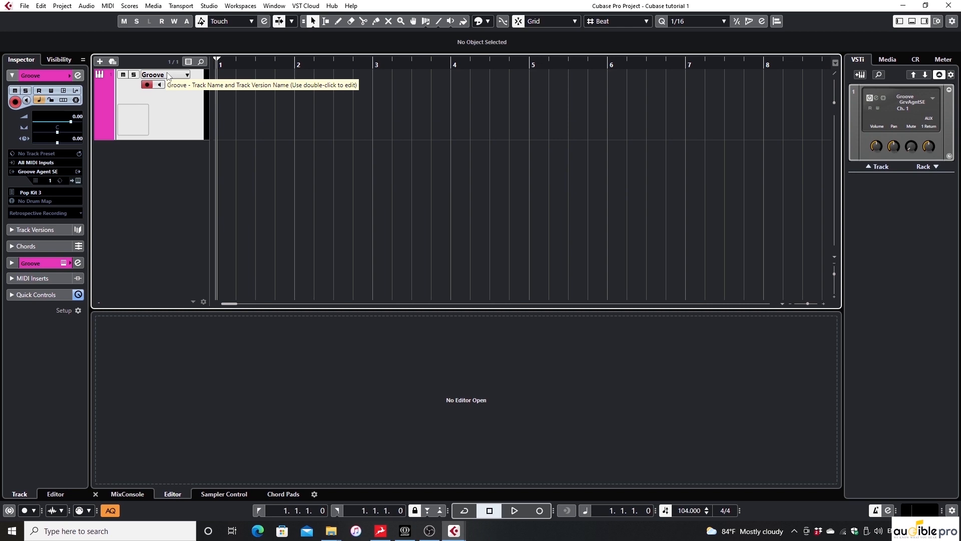
pyautogui.press('KP_Multiply')
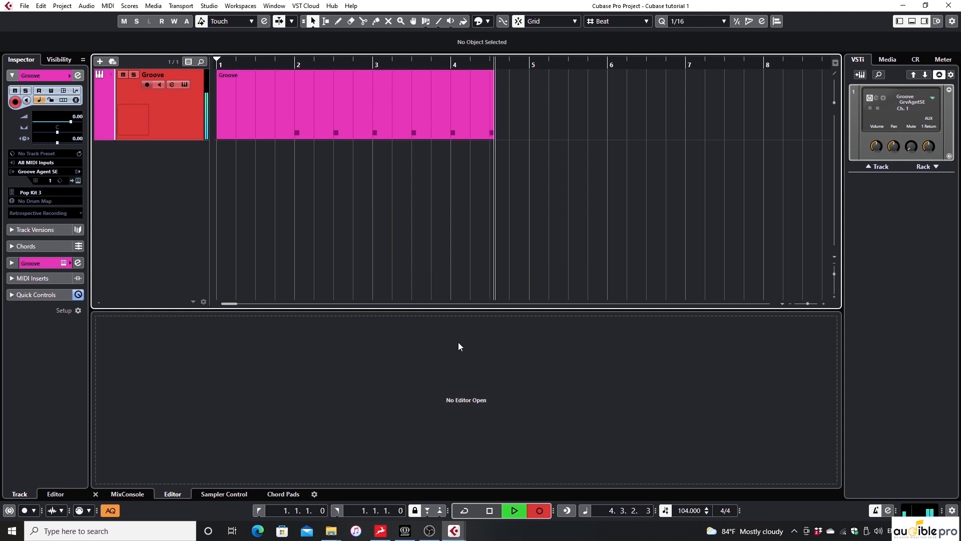
pyautogui.press('space')
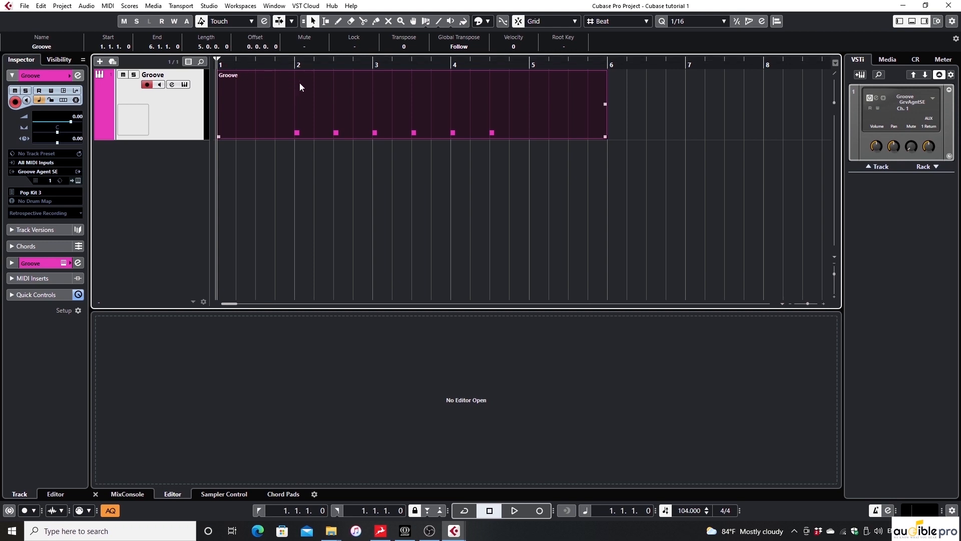
# - Record a second pass of higher-pitched hits into the same part from bar 1 and open the part in the lower zone editor
pyautogui.click(539, 510)
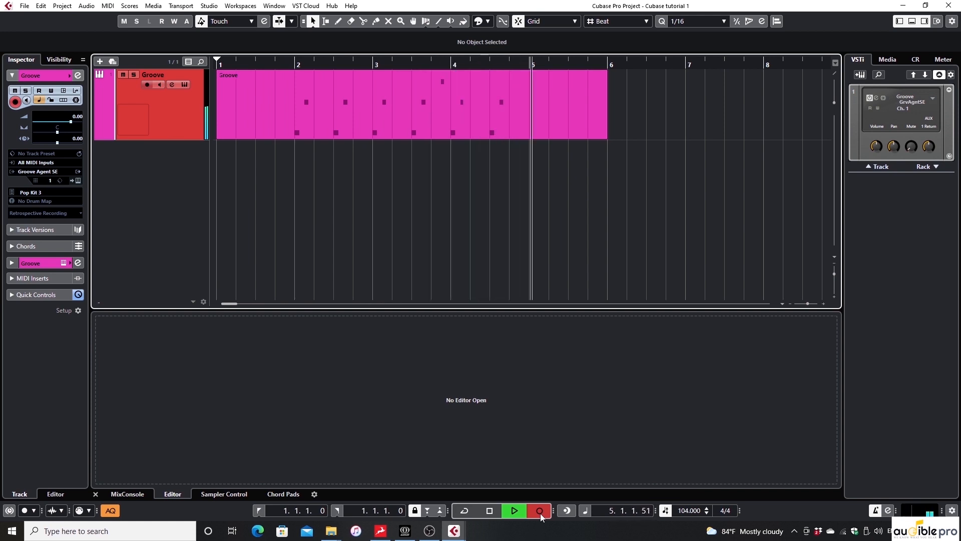
pyautogui.press('space')
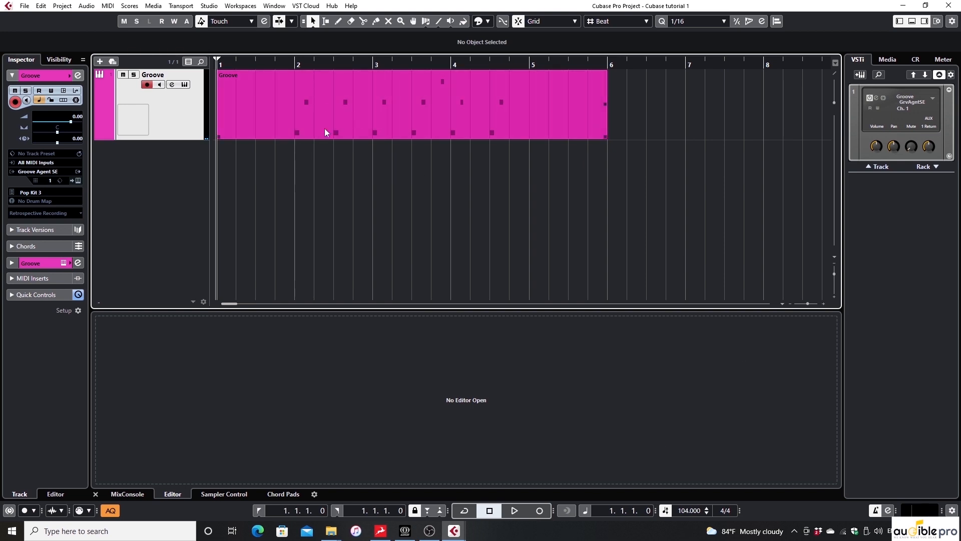
pyautogui.doubleClick(350, 103)
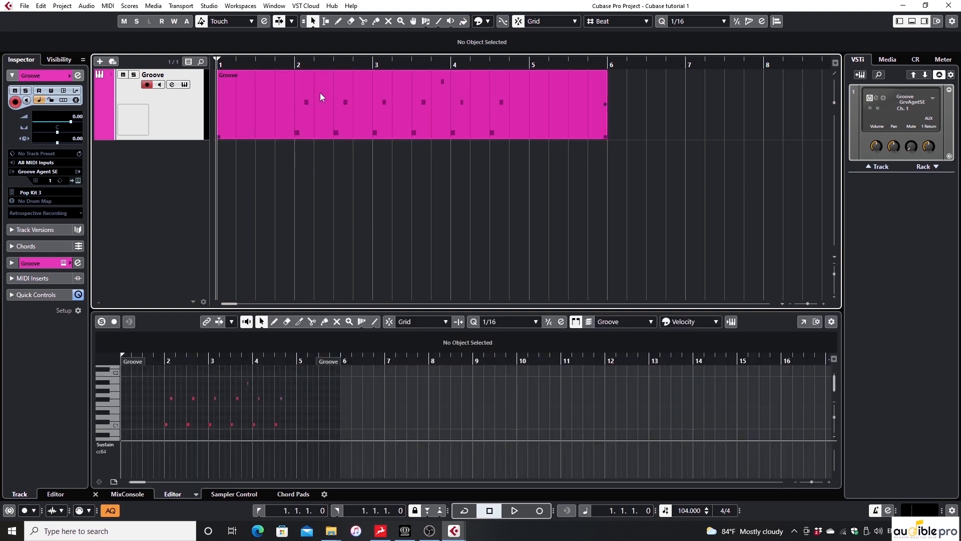
# - Set the MIDI record mode to New Parts and record D1 hits from bar 1 as a separate overlapping part
pyautogui.click(90, 511)
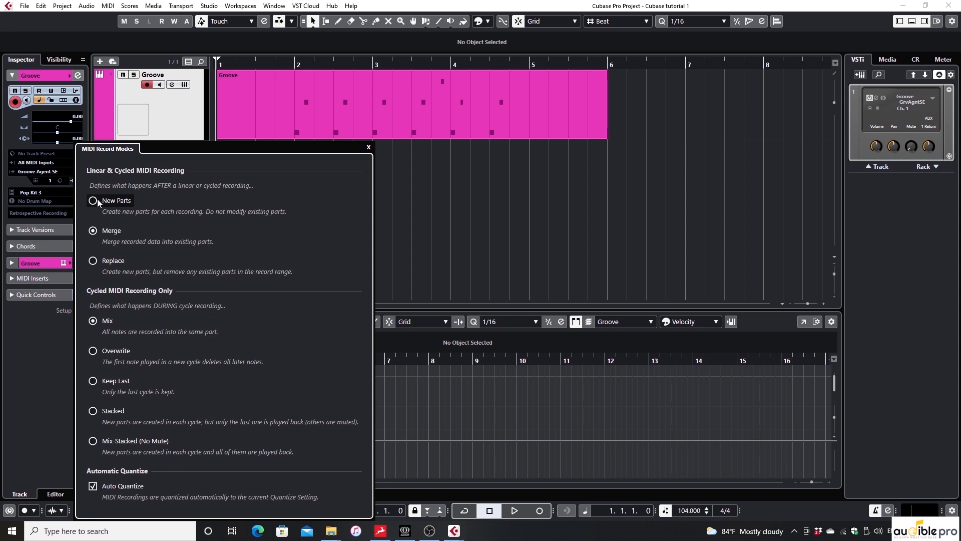
pyautogui.press('space')
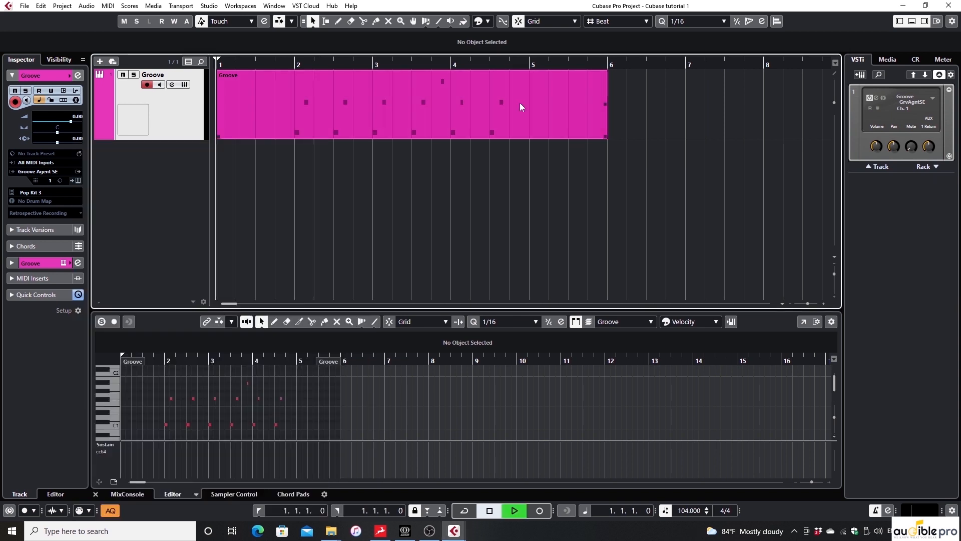
pyautogui.press('KP_Multiply')
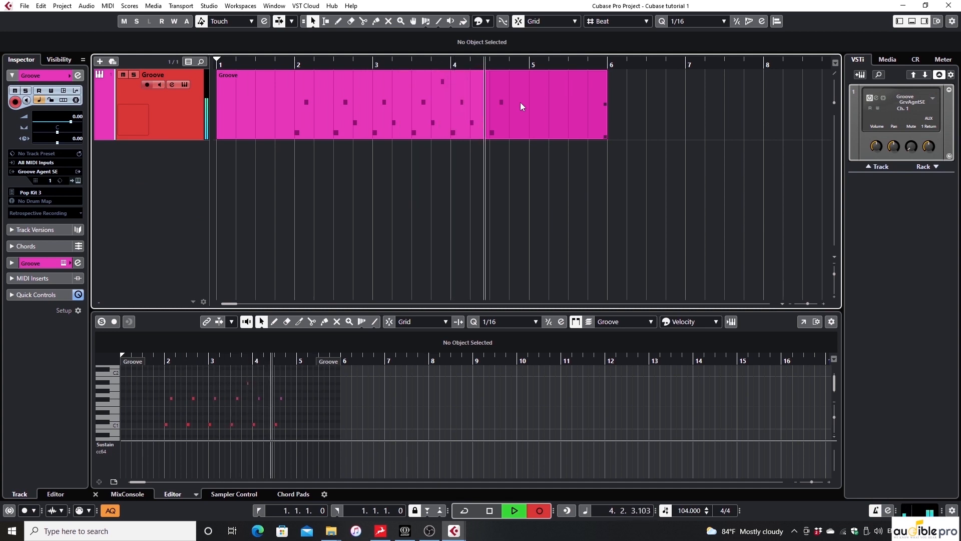
pyautogui.press('space')
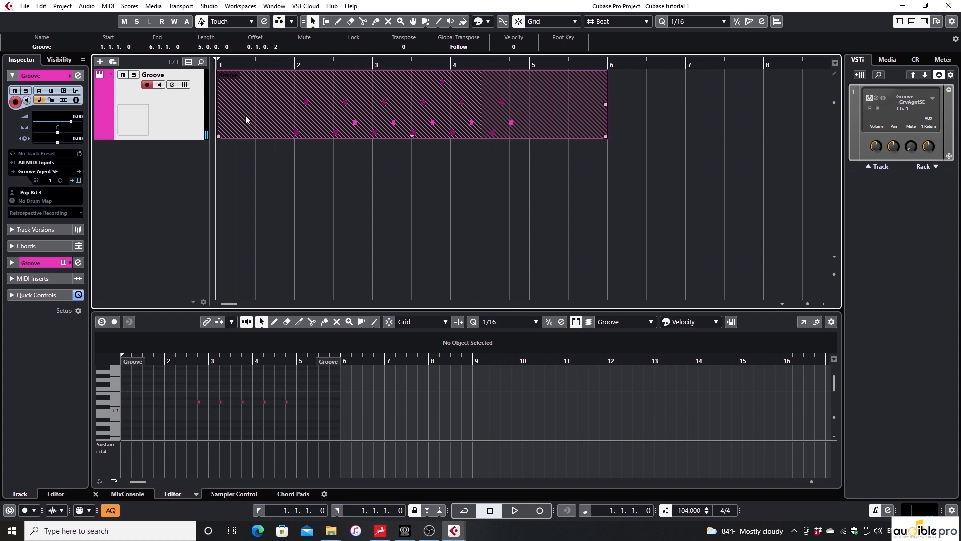
# - Trim the start of the overlapping Groove part to position 1.3.1
pyautogui.click(303, 193)
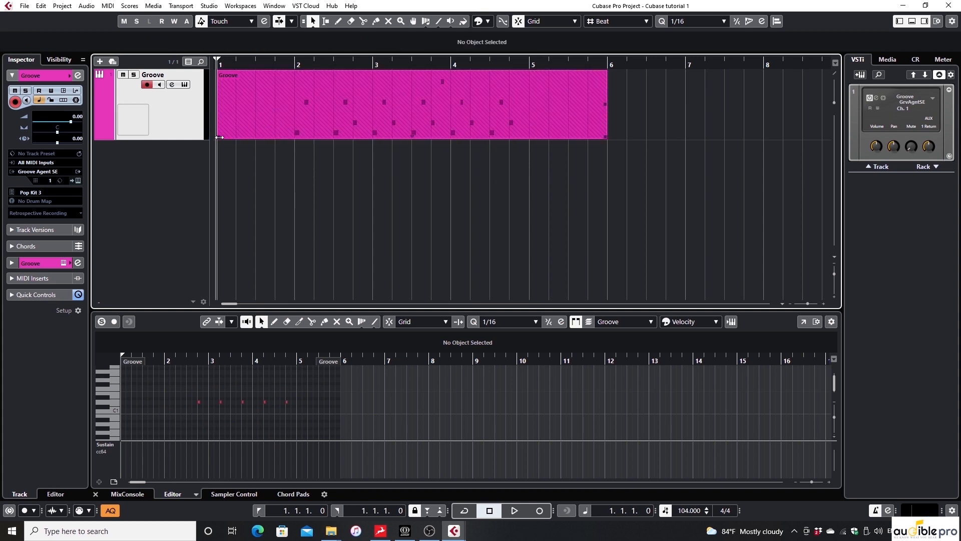
pyautogui.moveTo(219, 136); pyautogui.dragTo(257, 138)
pyautogui.click(265, 164)
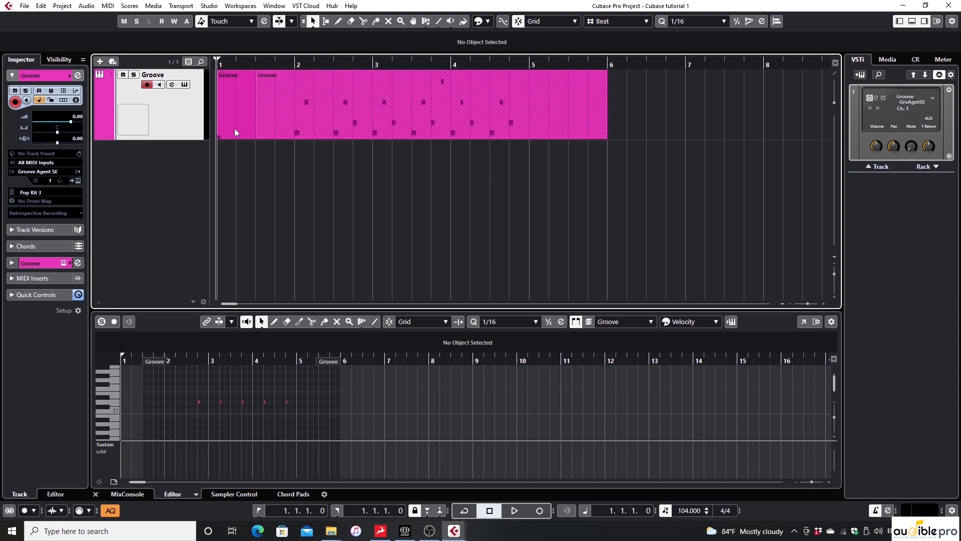
# - Open the trimmed part in the editor and play back the layered groove from bar 1
pyautogui.click(404, 104)
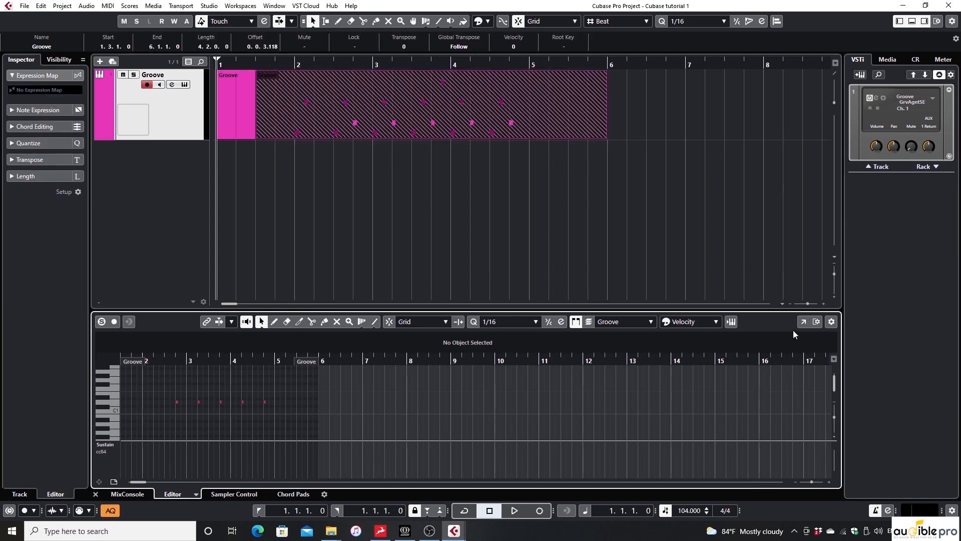
pyautogui.click(804, 322)
pyautogui.press('space')
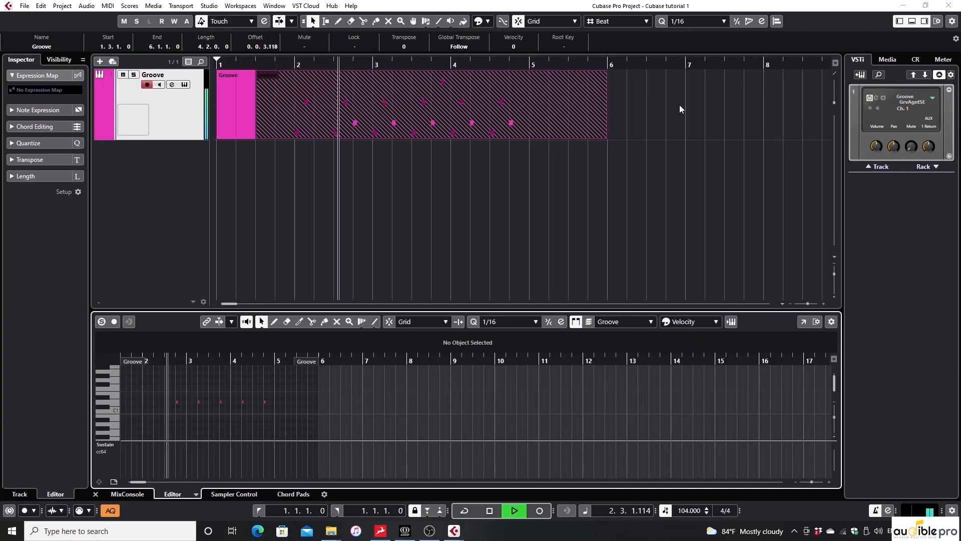
pyautogui.press('space')
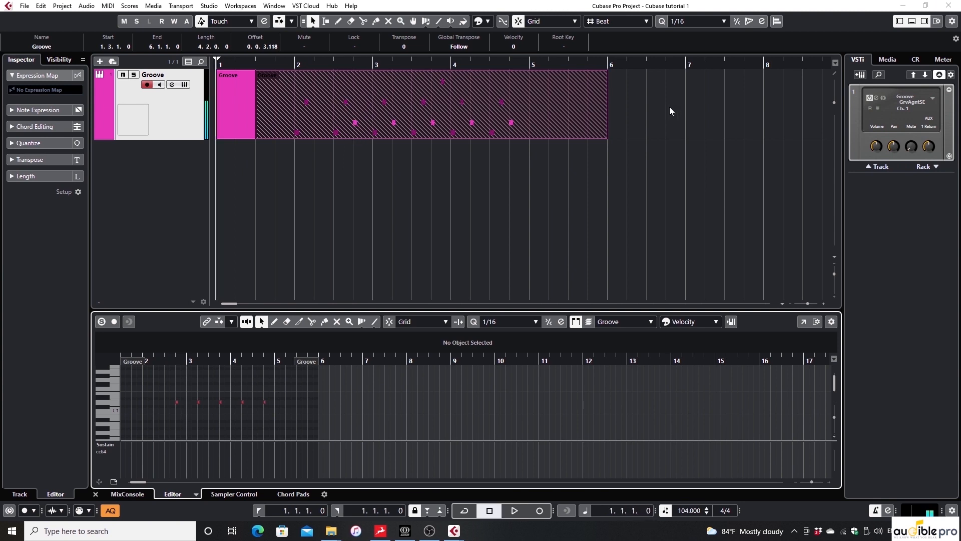
# - Open the trimmed part in a separate Key Editor window and copy its first D1 note about one beat earlier, to 2.2.4.78
pyautogui.click(403, 143)
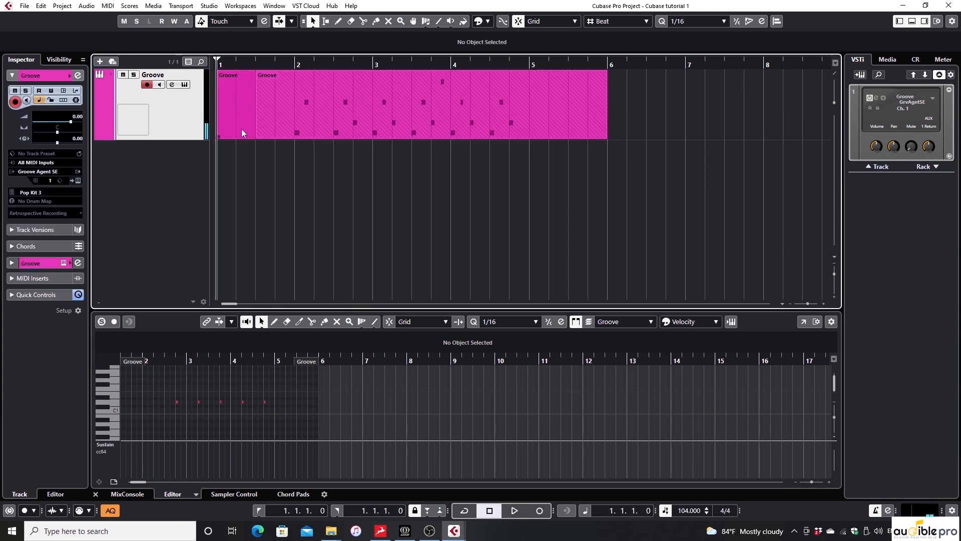
pyautogui.click(322, 135)
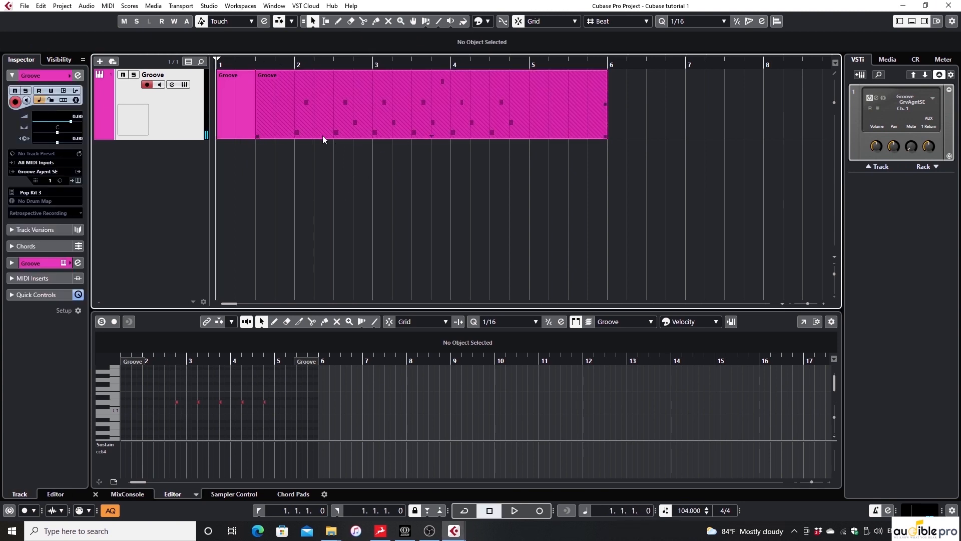
pyautogui.click(343, 110)
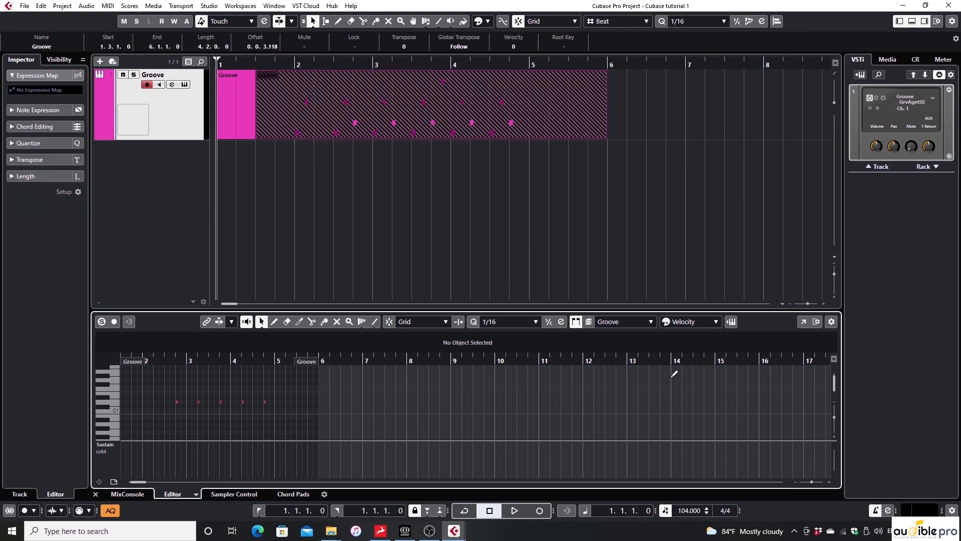
pyautogui.click(802, 322)
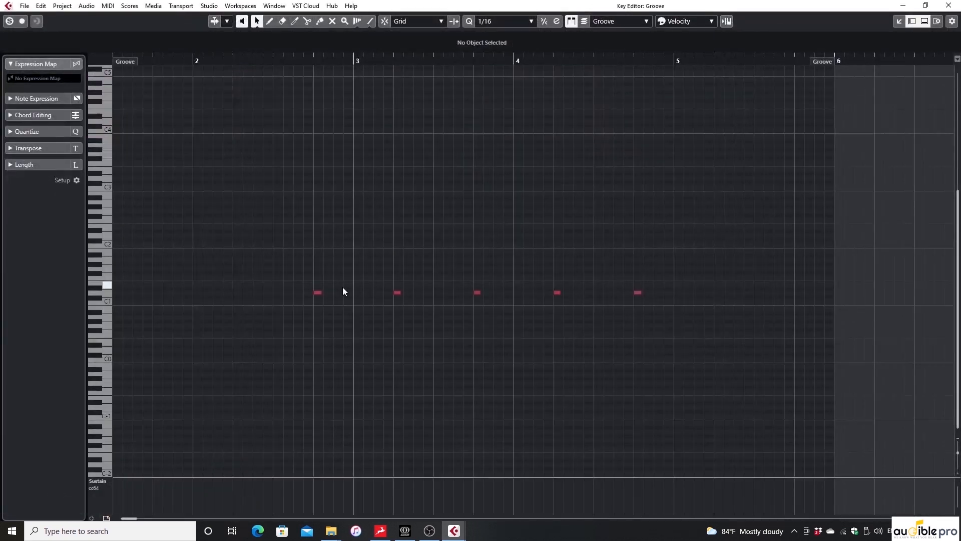
pyautogui.moveTo(328, 317); pyautogui.dragTo(326, 317)
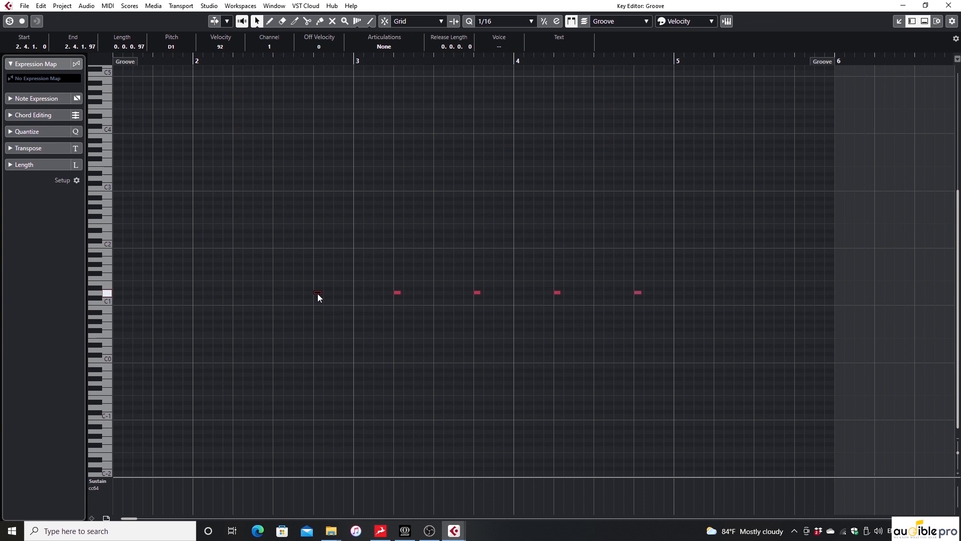
pyautogui.press('alt')
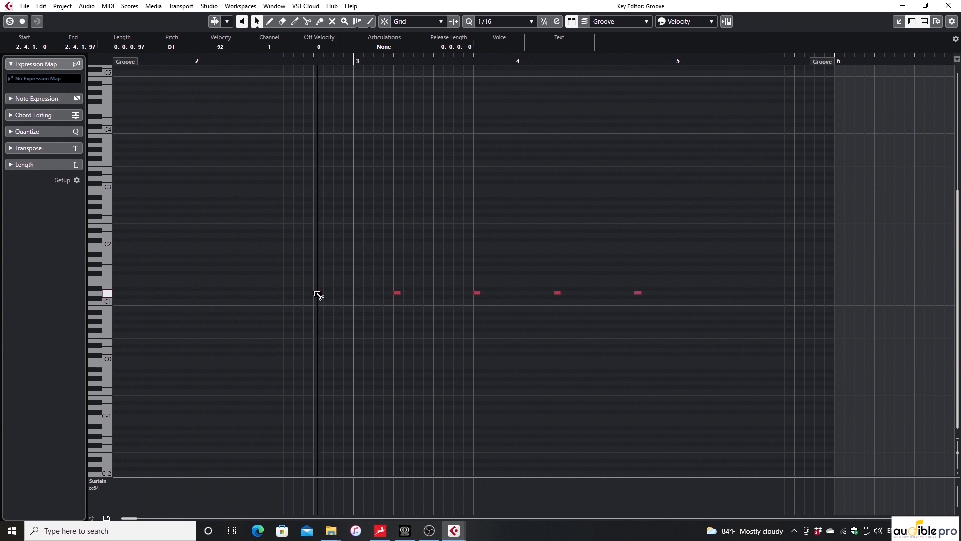
pyautogui.moveTo(318, 294); pyautogui.dragTo(274, 293)
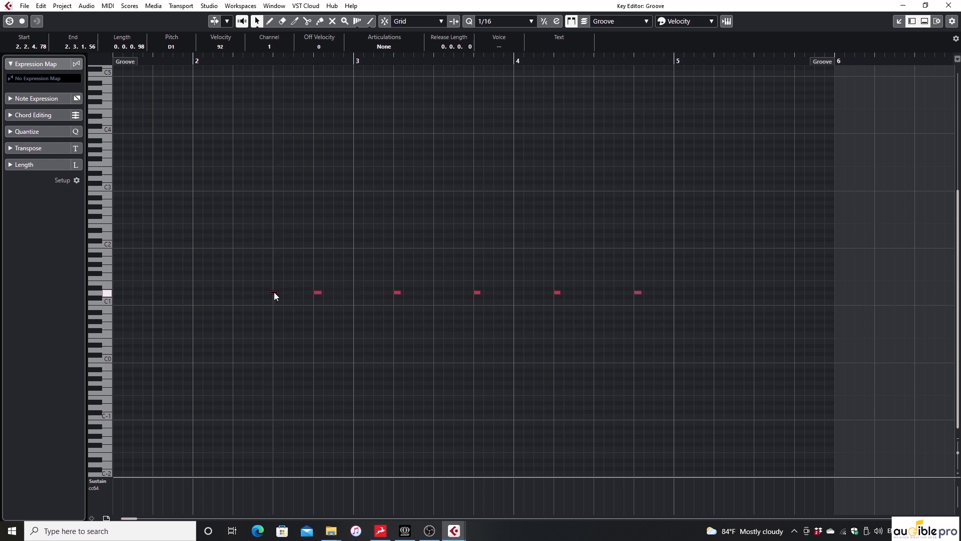
# - Delete the off-grid copied D1 note and, with Snap on, copy the first D1 note to beat 2 of bar 2
pyautogui.press('Delete')
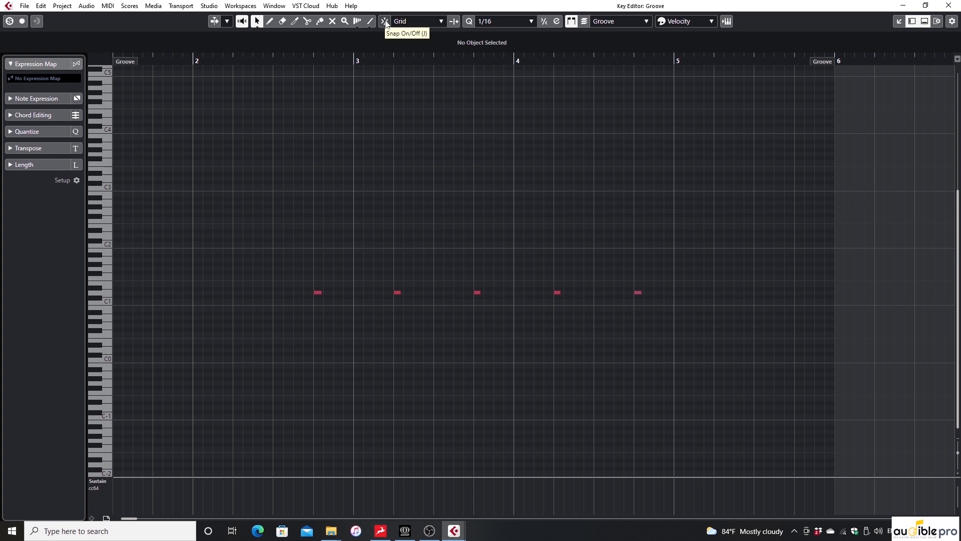
pyautogui.click(318, 293)
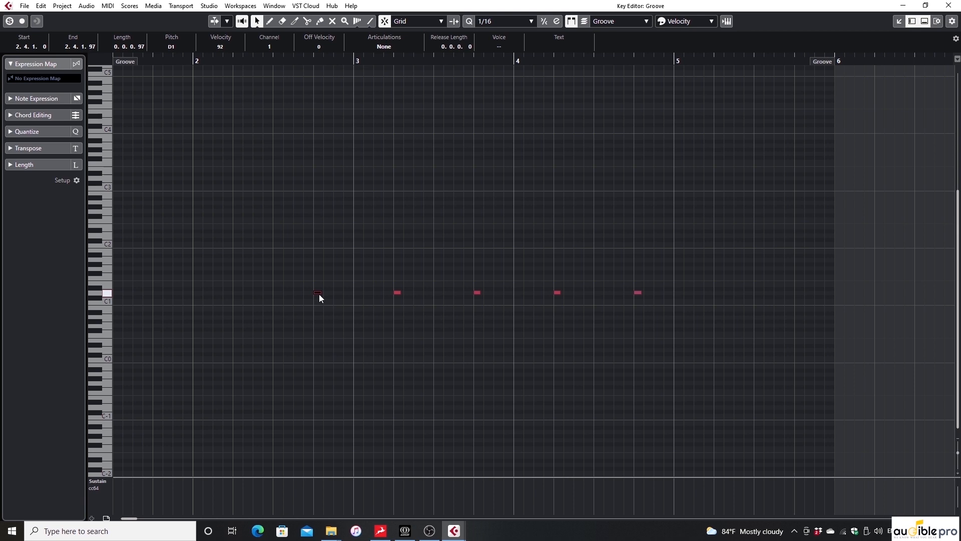
pyautogui.moveTo(320, 293); pyautogui.dragTo(241, 293)
pyautogui.click(327, 210)
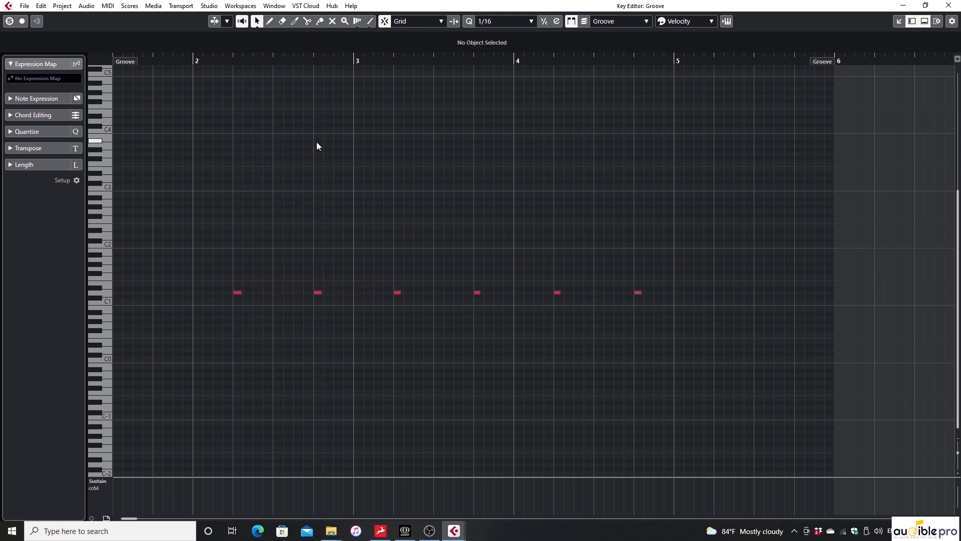
# - Play back the edited D1 part, close its Key Editor window and deselect the part in the project
pyautogui.press('space')
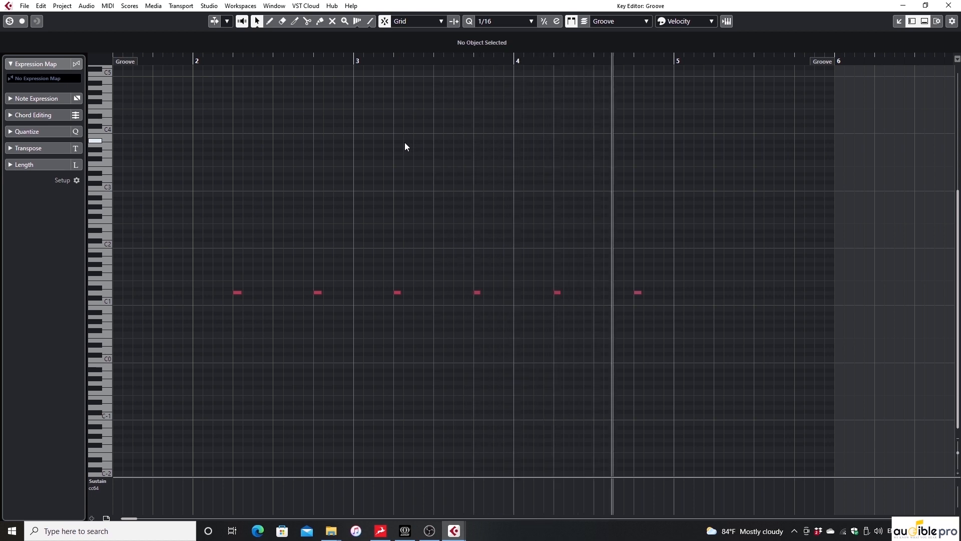
pyautogui.press('space')
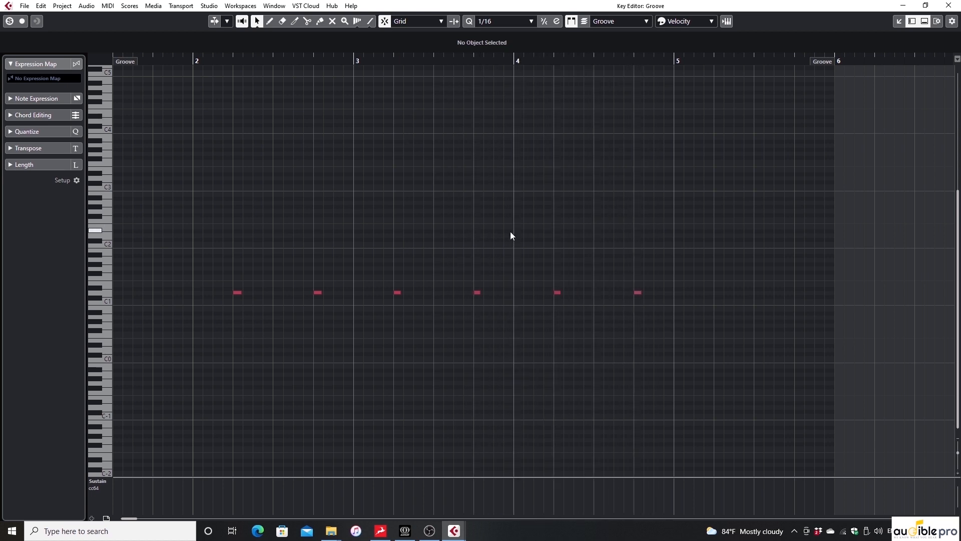
pyautogui.click(949, 5)
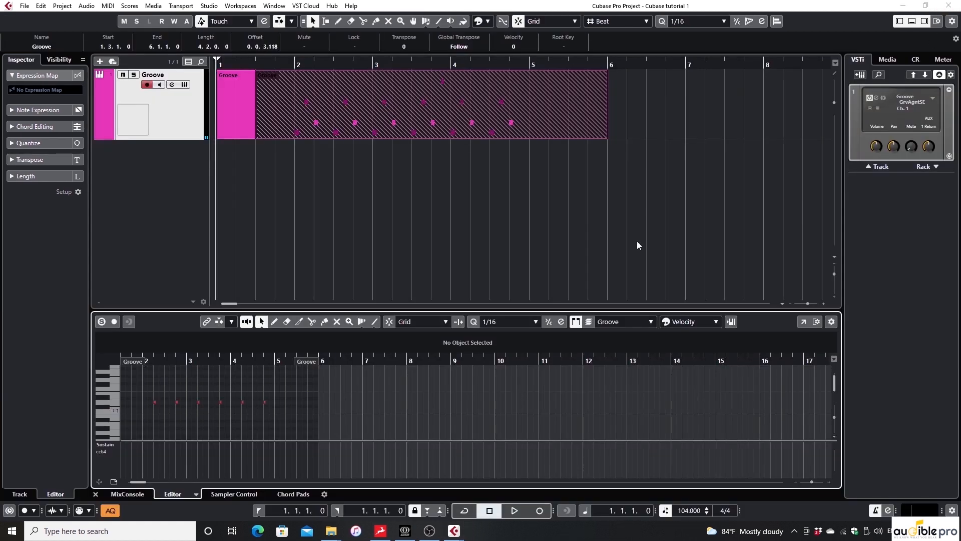
pyautogui.click(343, 194)
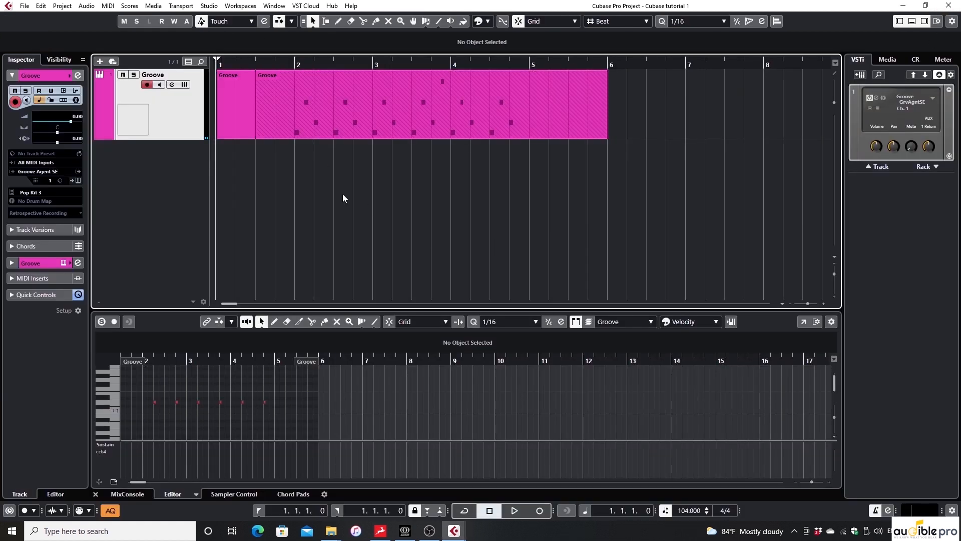
# - Glue the two overlapping Groove parts into a single part and return to the Object Selection tool
pyautogui.click(239, 115)
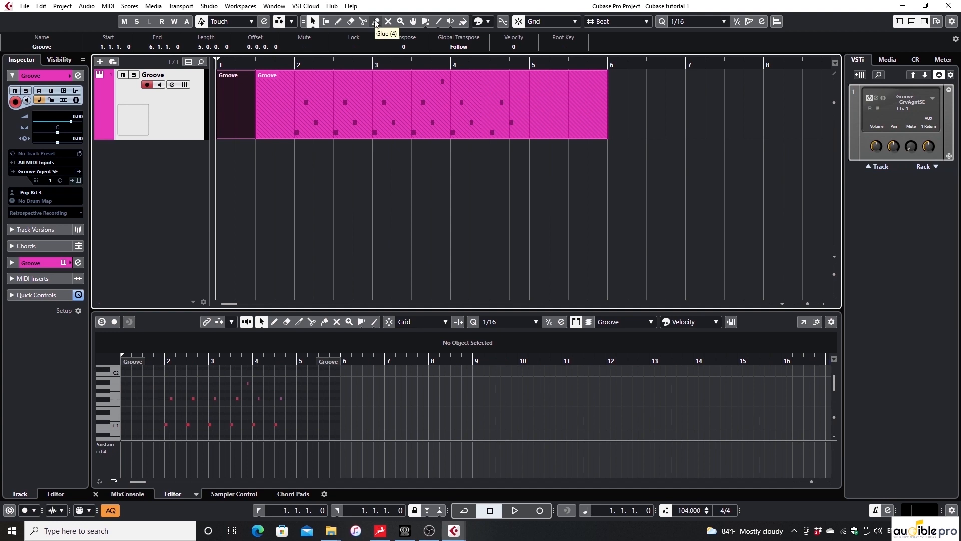
pyautogui.click(376, 23)
pyautogui.click(317, 119)
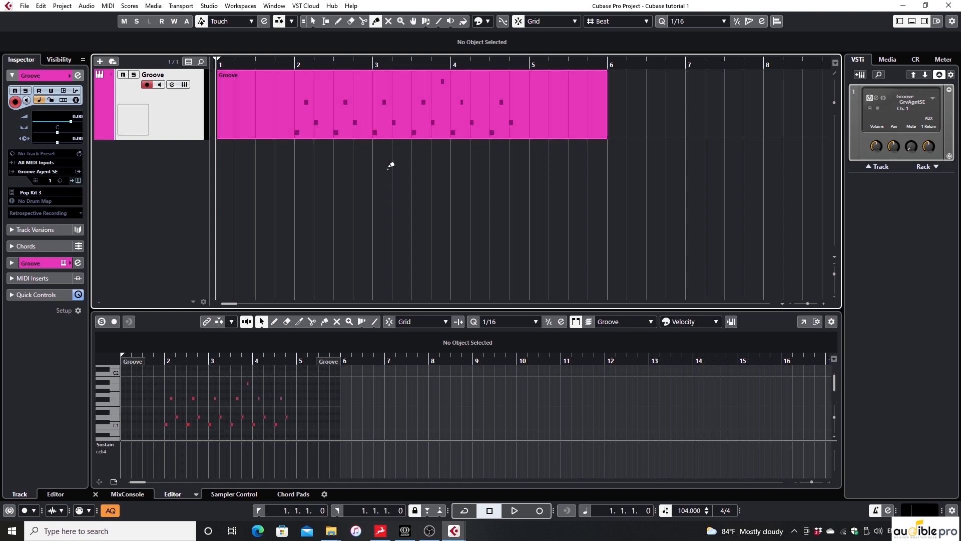
pyautogui.click(311, 22)
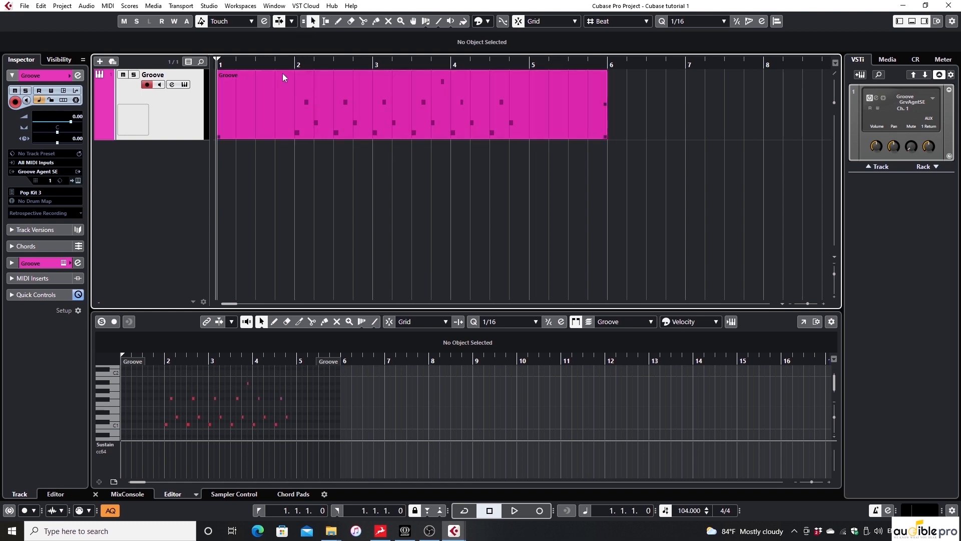
# - Open the glued Groove part in a separate Key Editor window and play it back
pyautogui.click(302, 128)
pyautogui.click(803, 322)
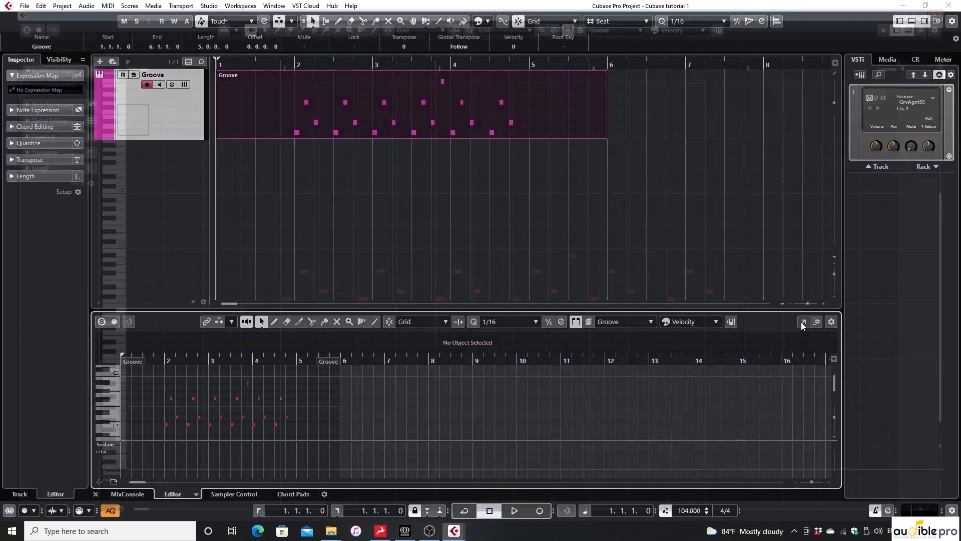
pyautogui.press('space')
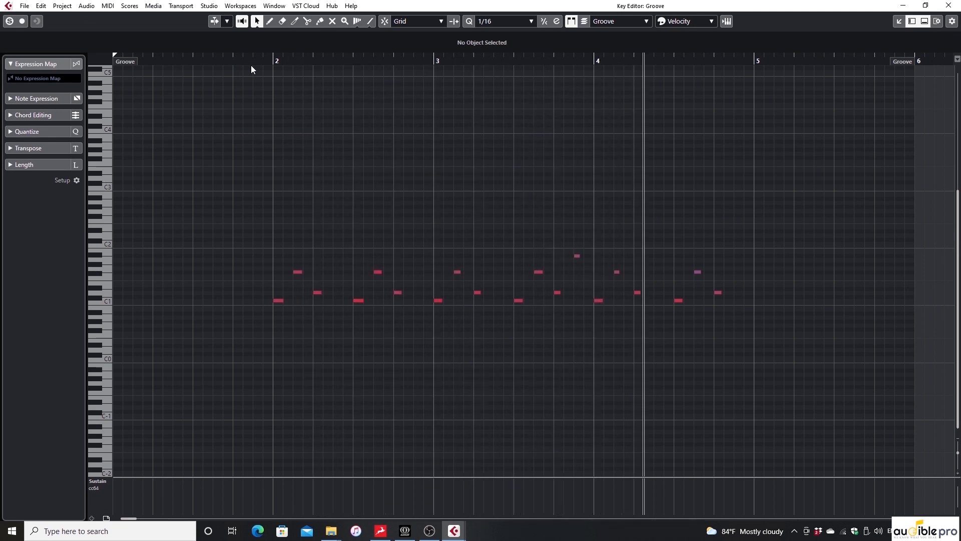
pyautogui.click(251, 65)
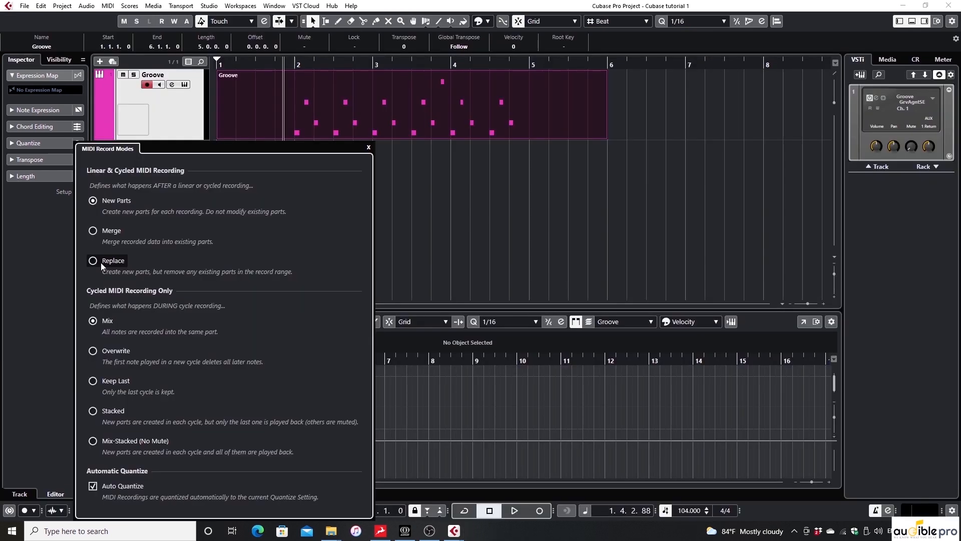
# - Record new hits over the Groove part in Replace record mode, undoing and redoing the take to compare the part
pyautogui.click(288, 89)
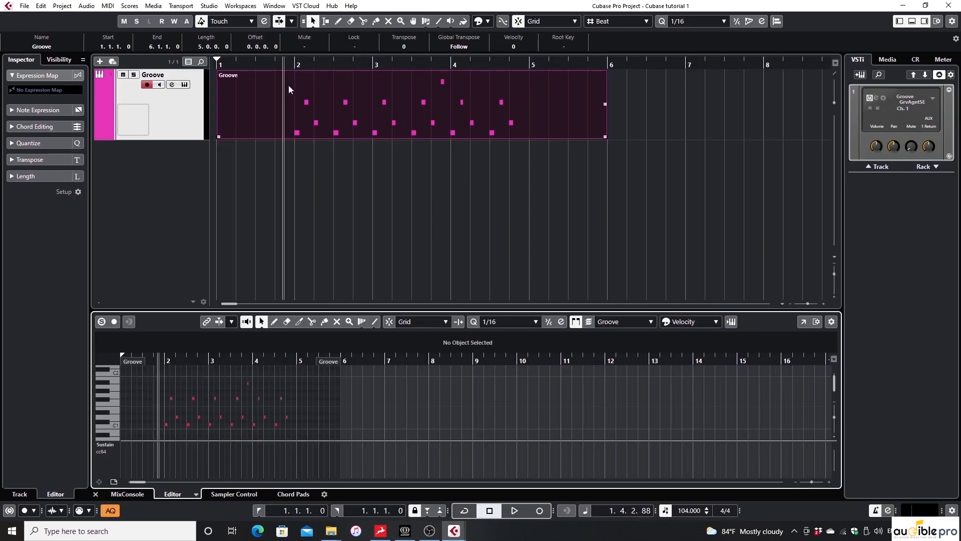
pyautogui.click(539, 511)
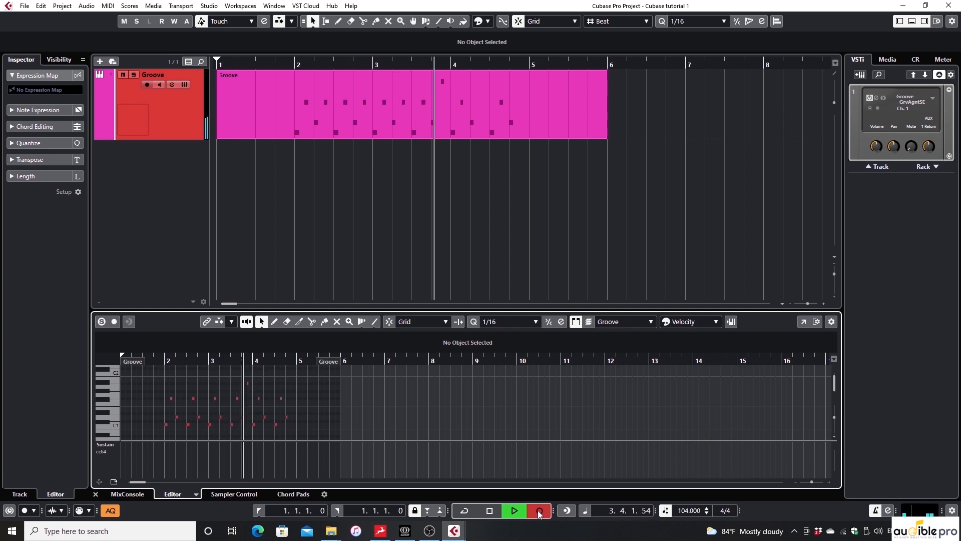
pyautogui.press('space')
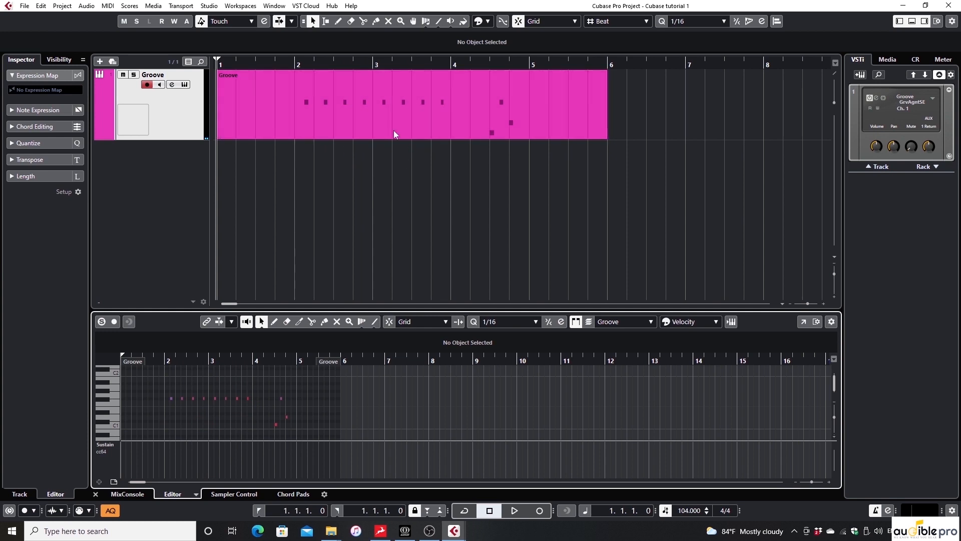
pyautogui.hotkey('ctrl', 'z')
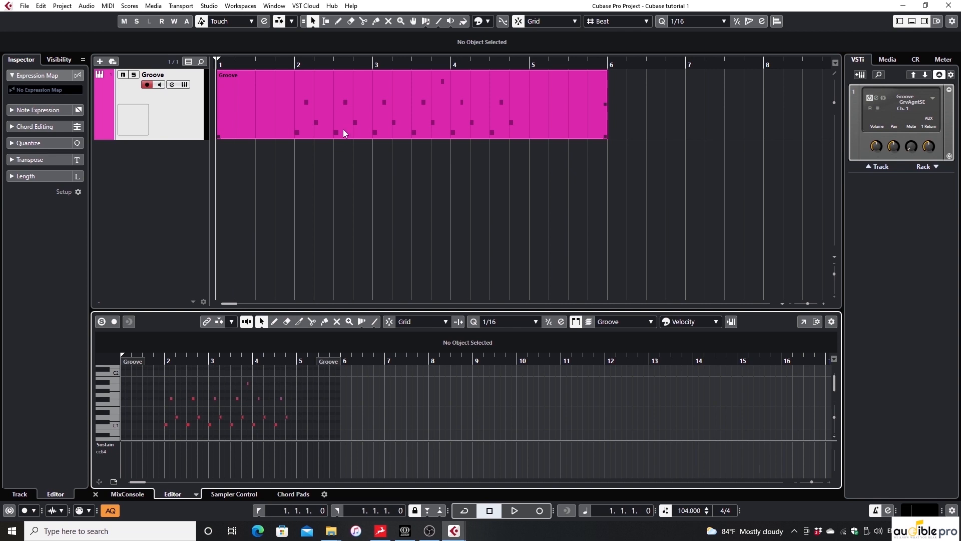
pyautogui.hotkey('ctrl', 'shift', 'z')
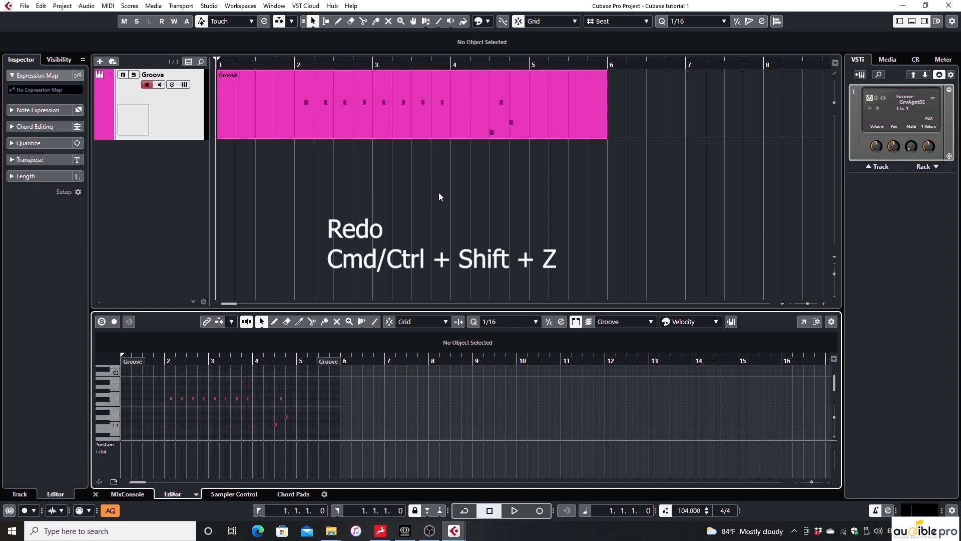
# - Select the Groove part in the project and delete it
pyautogui.click(439, 194)
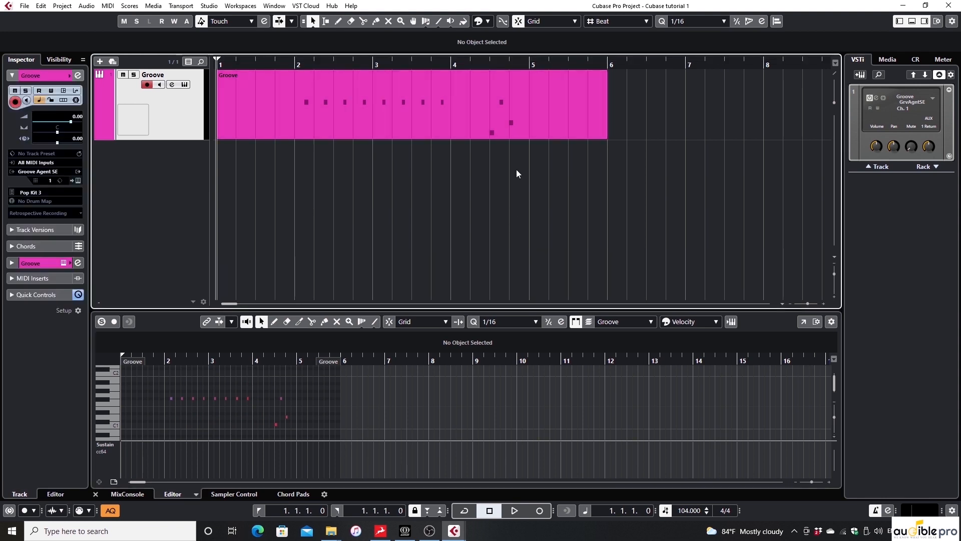
pyautogui.moveTo(517, 170); pyautogui.dragTo(349, 80)
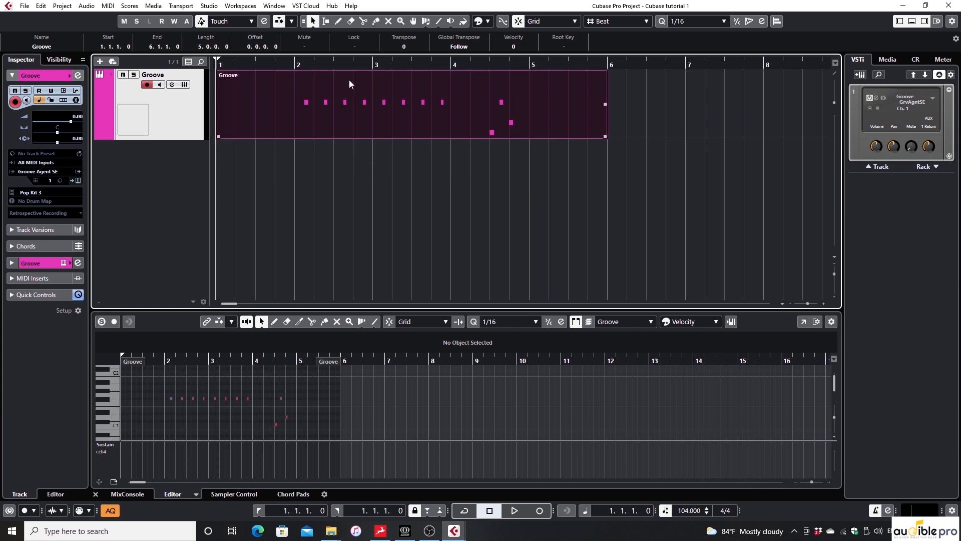
pyautogui.press('Delete')
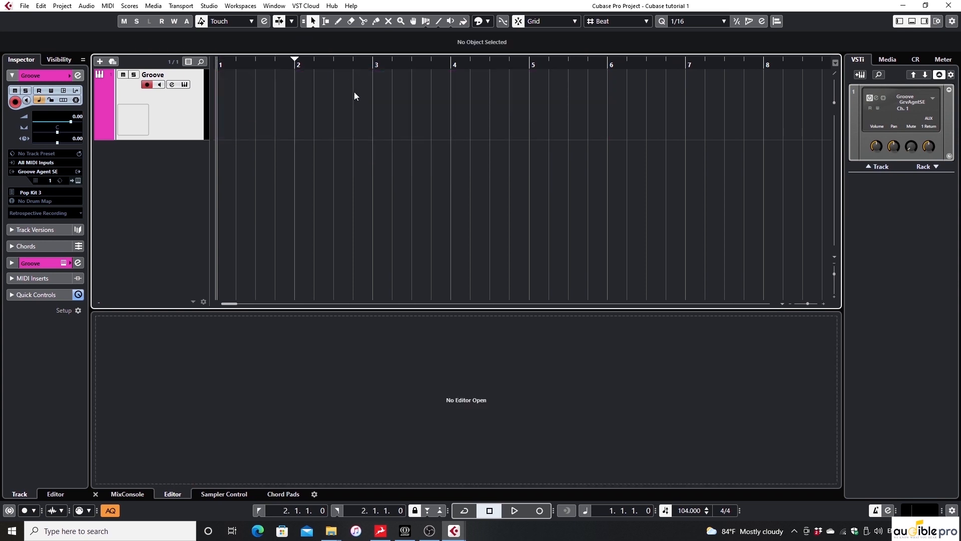
# - Set the left locator to 2.1.1.0 and the right locator to 4.1.1.0, and activate cycle mode
pyautogui.click(297, 56)
pyautogui.moveTo(297, 56); pyautogui.dragTo(451, 61)
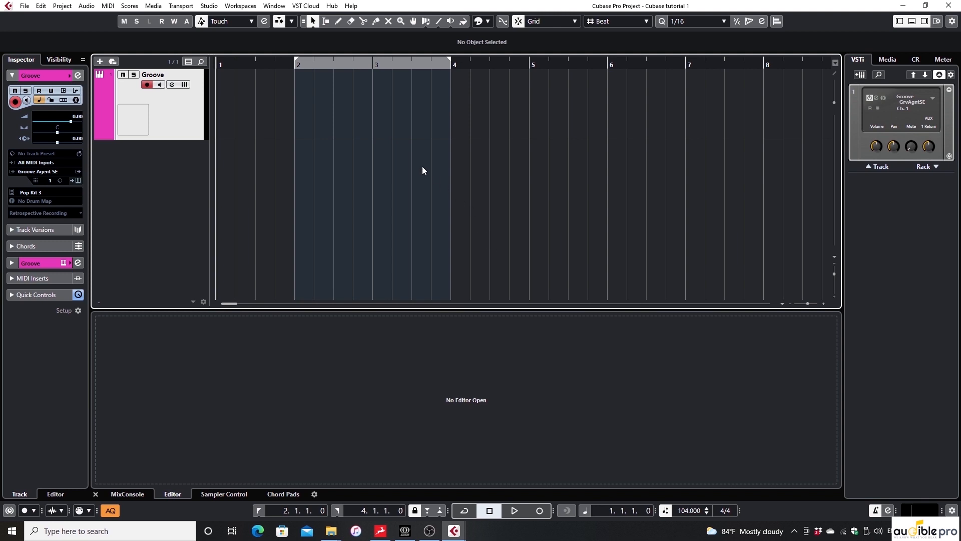
pyautogui.click(467, 512)
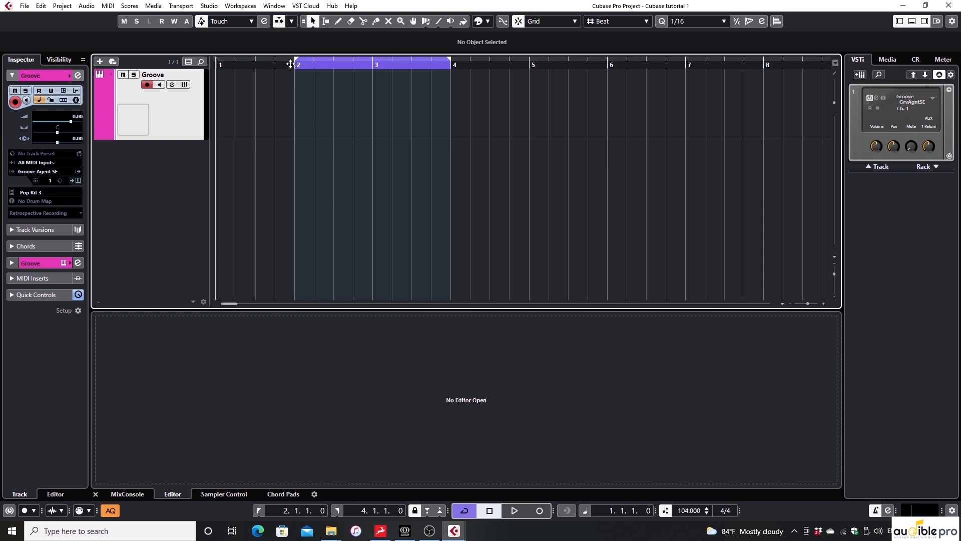
# - Play the cycle and record C1 kick hits on beats 1 and 3 of bars 2 and 3
pyautogui.press('space')
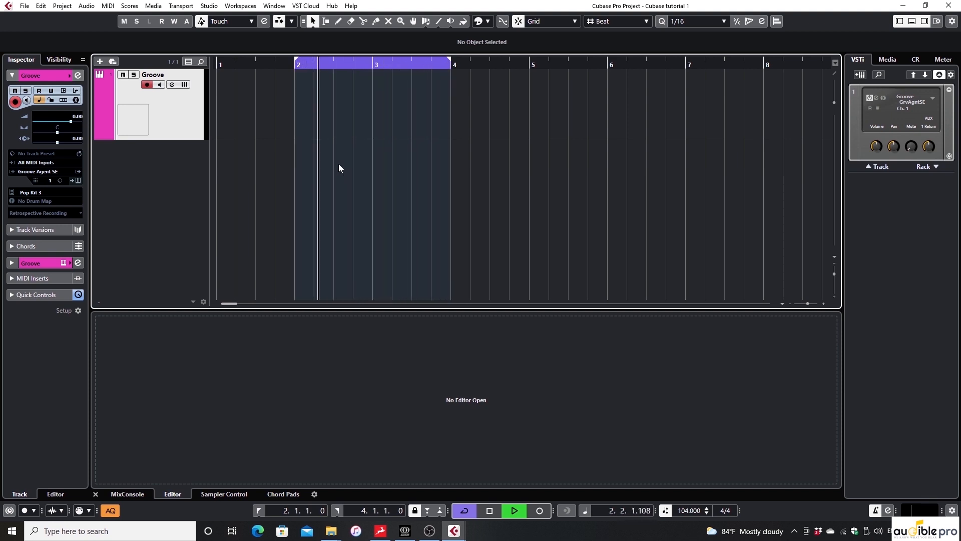
pyautogui.click(538, 511)
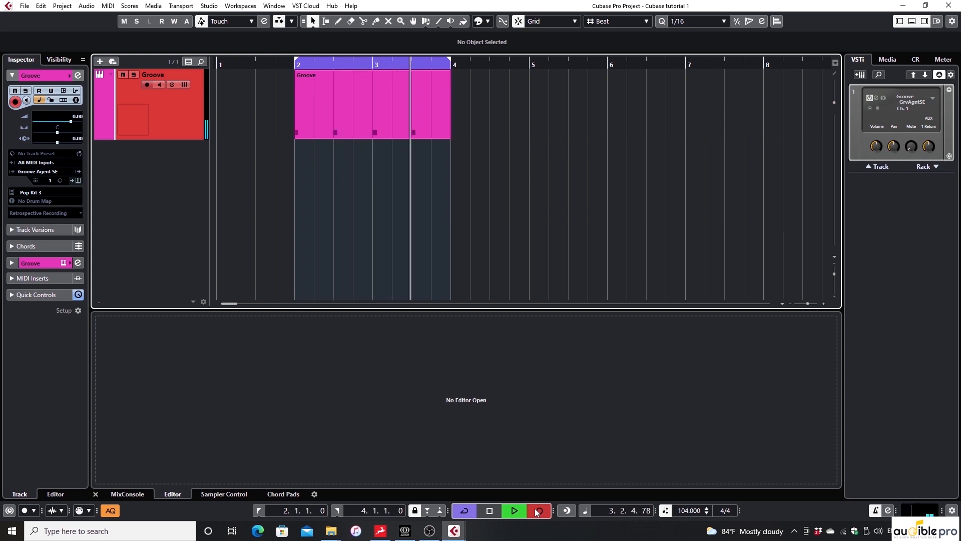
pyautogui.press('space')
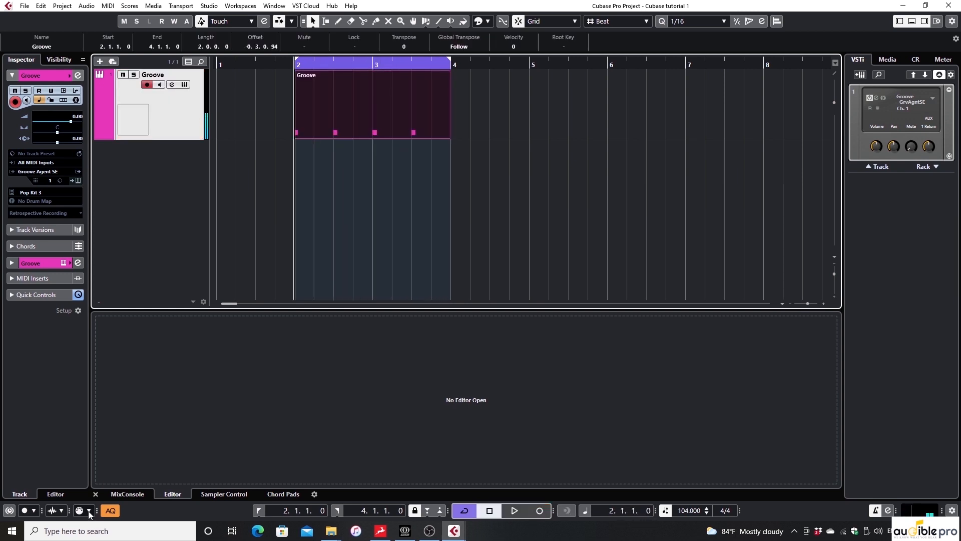
# - Set the MIDI record mode to Merge and layer the remaining drum hits onto the Groove part in cycle recording
pyautogui.click(88, 511)
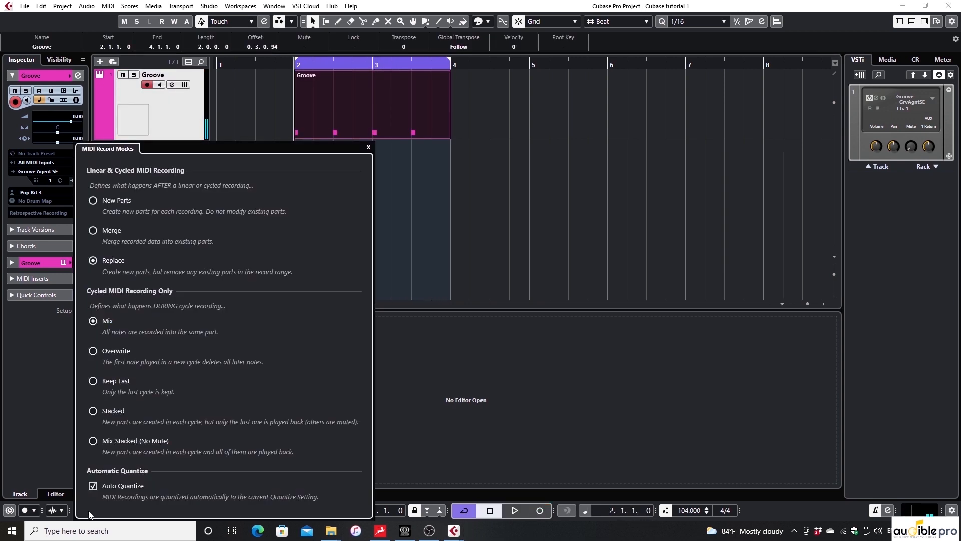
pyautogui.click(112, 232)
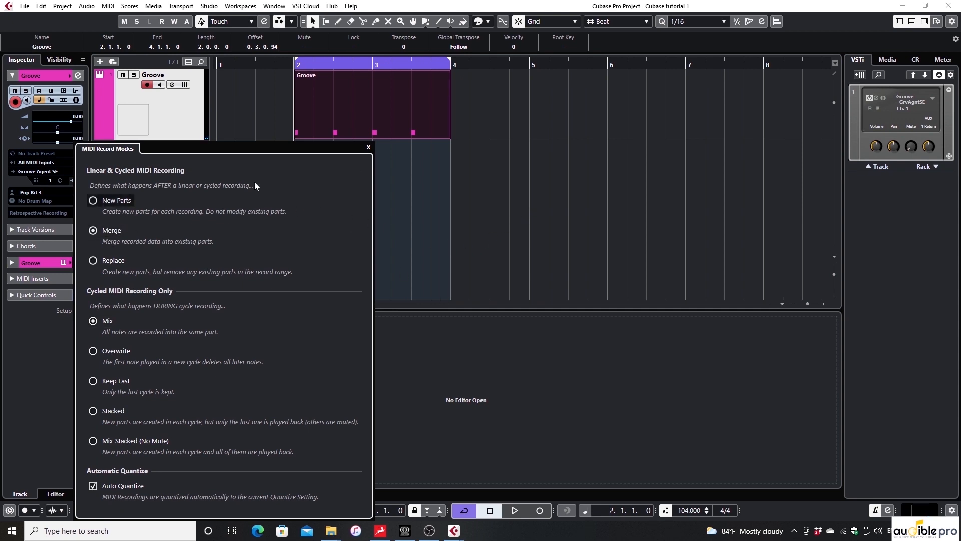
pyautogui.click(538, 516)
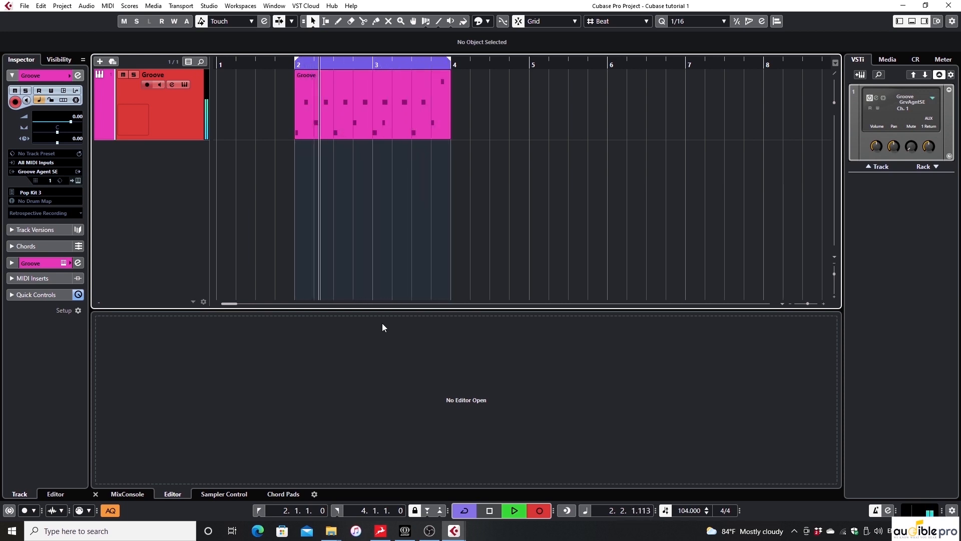
pyautogui.press('space')
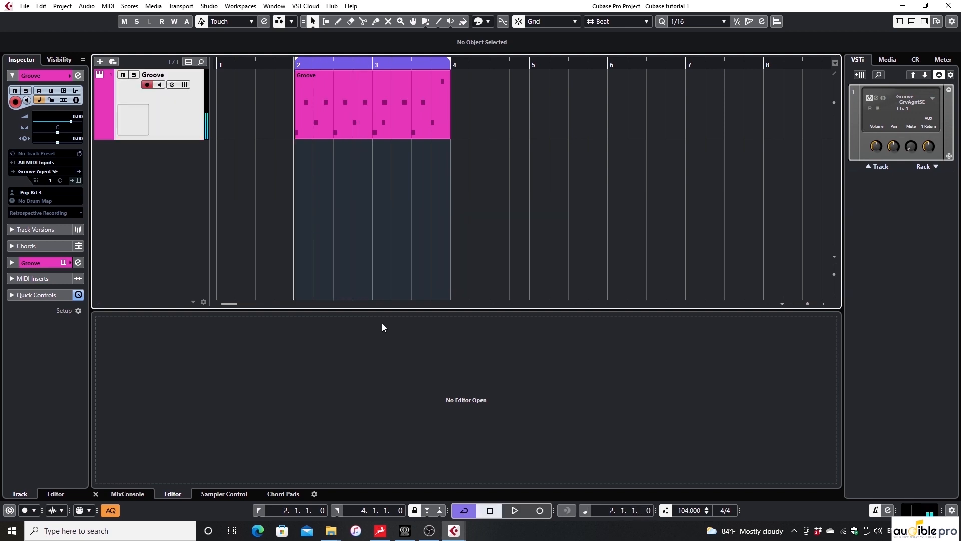
# - Open the Groove part in a separate Key Editor window, move the early D1 note to 3.2.1.0 and quantize it to 1/16
pyautogui.click(403, 116)
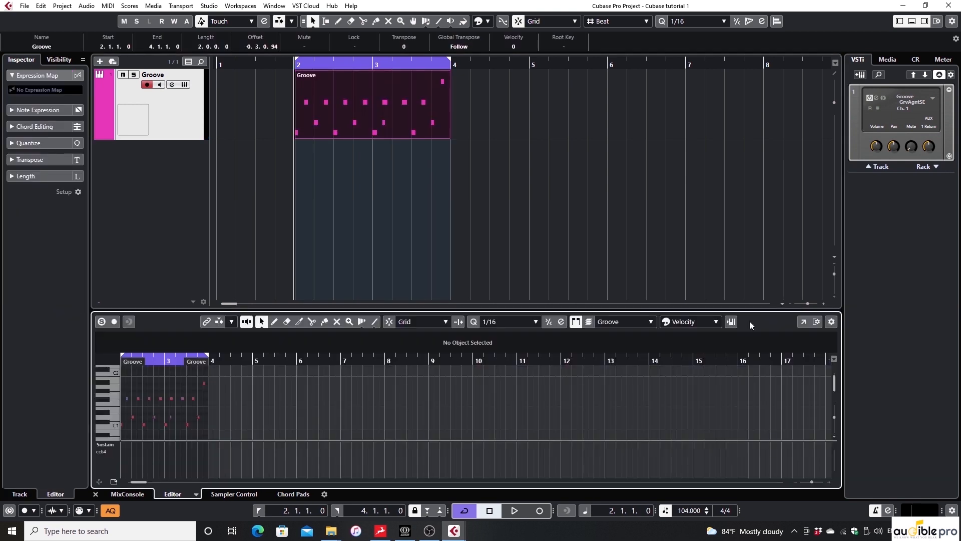
pyautogui.click(803, 322)
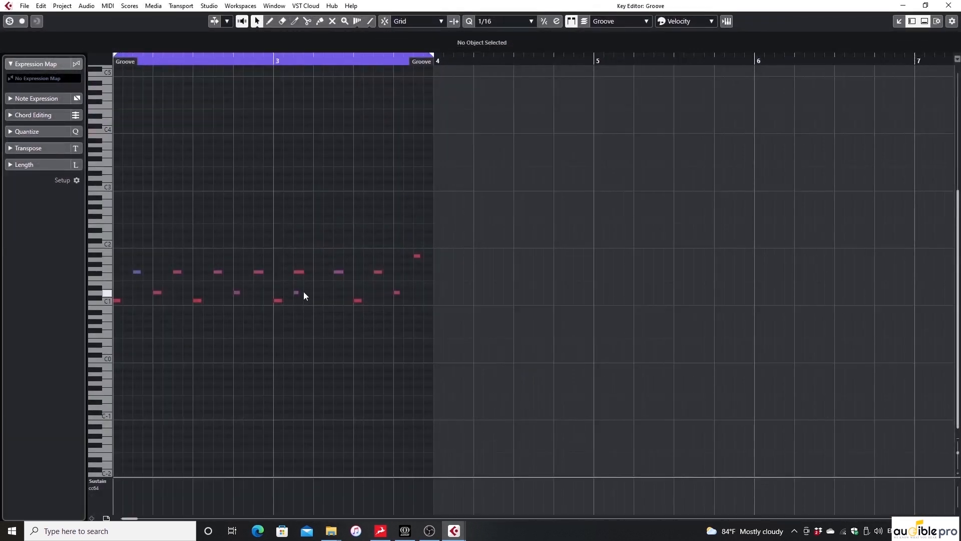
pyautogui.moveTo(296, 293); pyautogui.dragTo(314, 294)
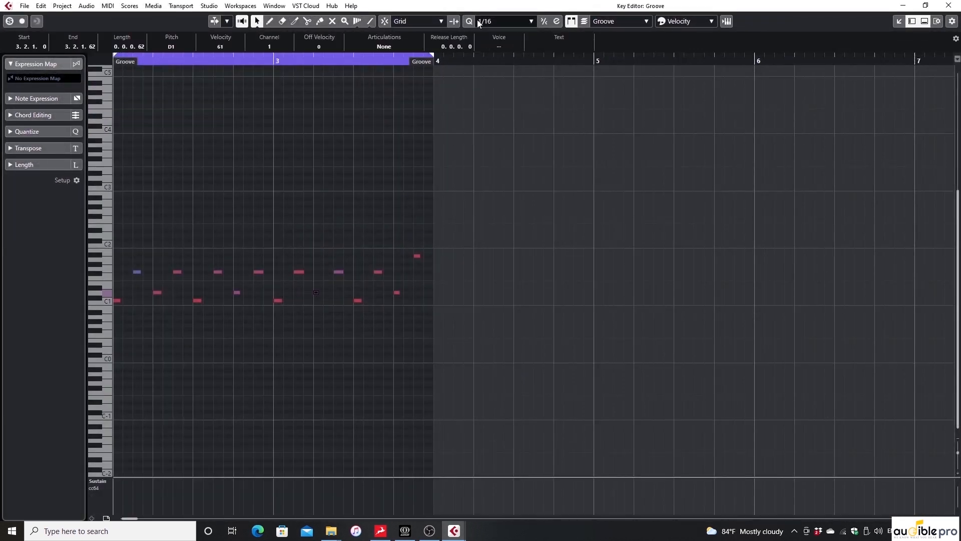
pyautogui.press('q')
pyautogui.click(318, 242)
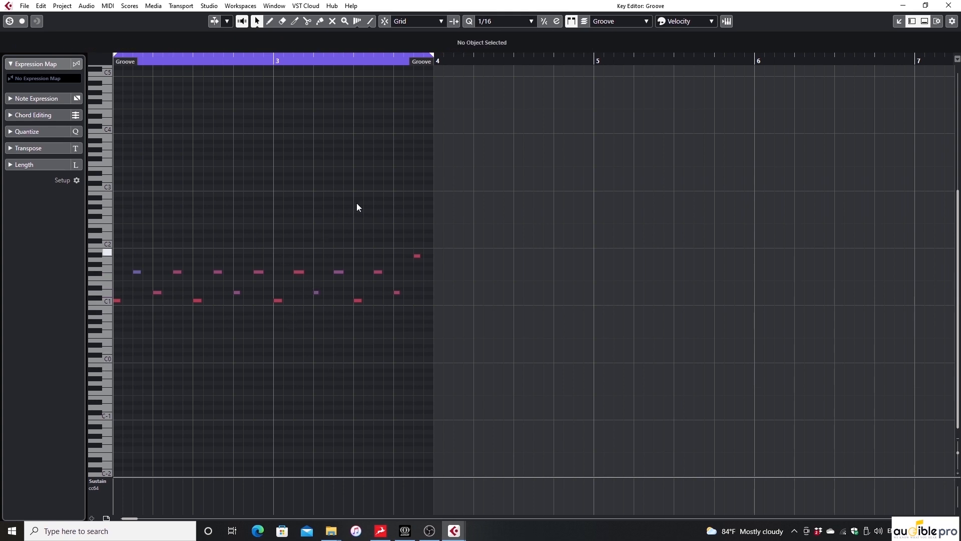
# - Close the Key Editor window and play the corrected groove in the bar 2 to 4 cycle
pyautogui.click(948, 6)
pyautogui.press('space')
pyautogui.click(483, 181)
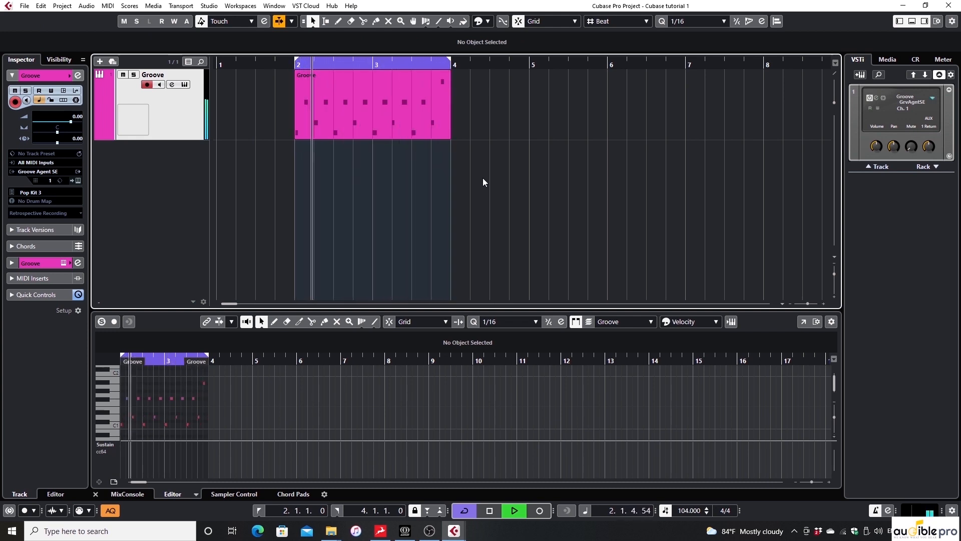
# - Stop playback and turn off cycle mode
pyautogui.press('space')
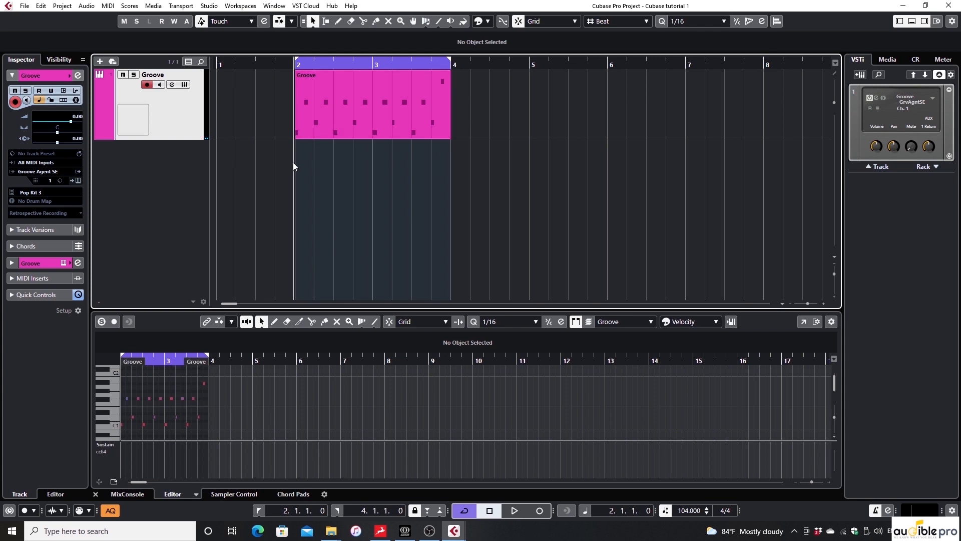
pyautogui.click(88, 512)
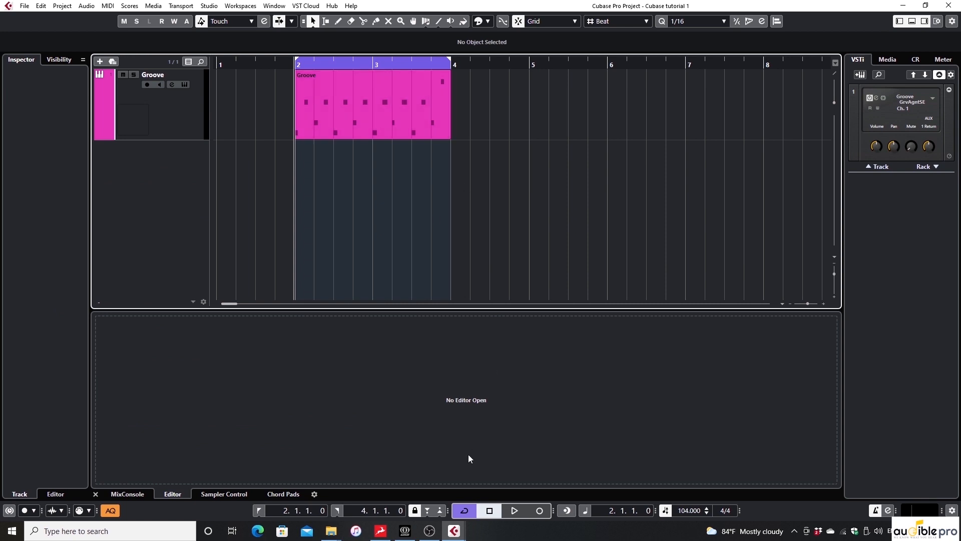
pyautogui.click(463, 510)
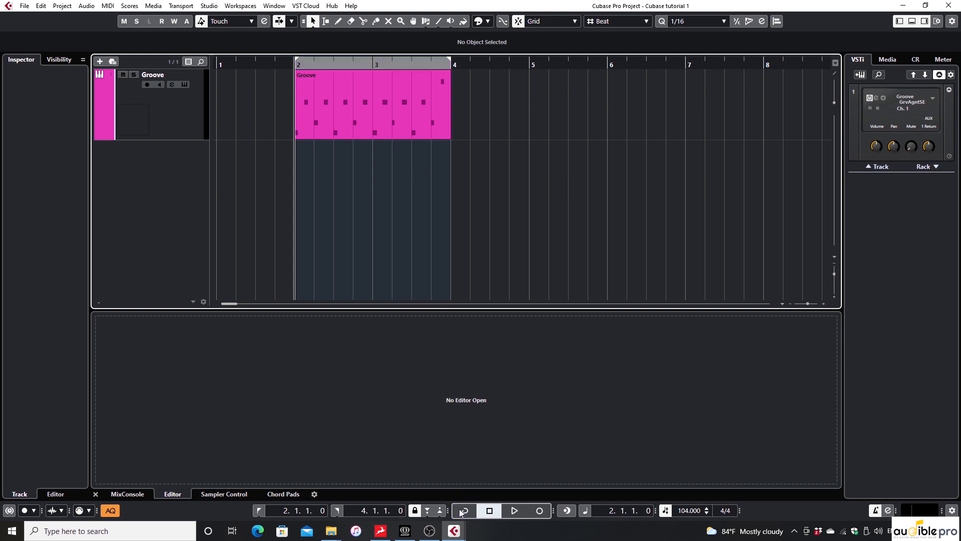
# - Duplicate the two-bar Groove part directly after itself, and delete the duplicate
pyautogui.click(346, 112)
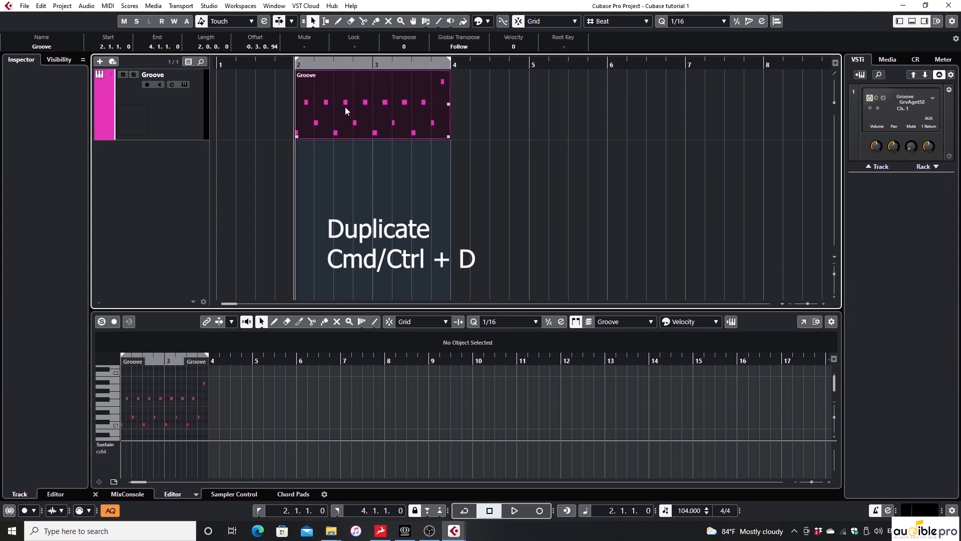
pyautogui.hotkey('ctrl', 'd')
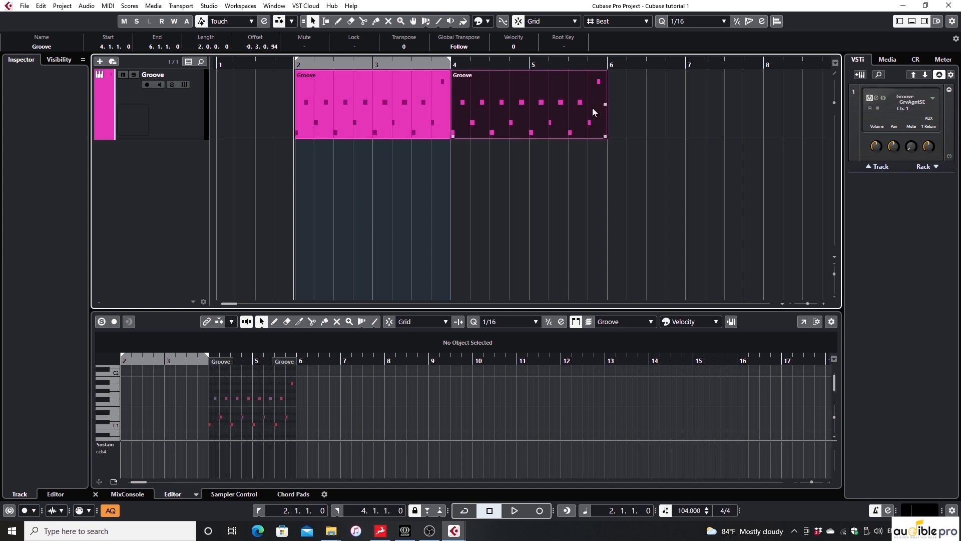
pyautogui.press('Delete')
# - Copy the Groove part, paste it at the start of bar 4, and delete the pasted part
pyautogui.click(405, 121)
pyautogui.hotkey('ctrl', 'c')
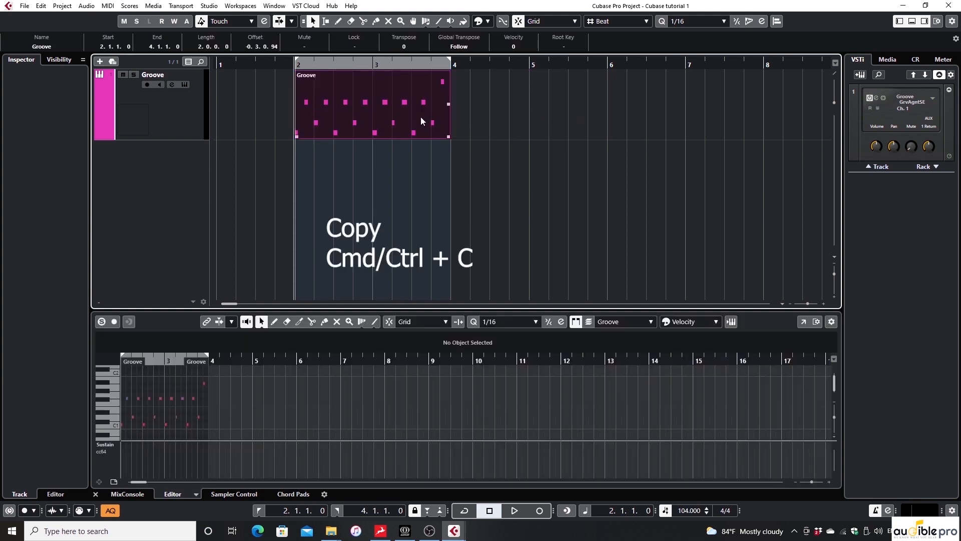
pyautogui.click(451, 63)
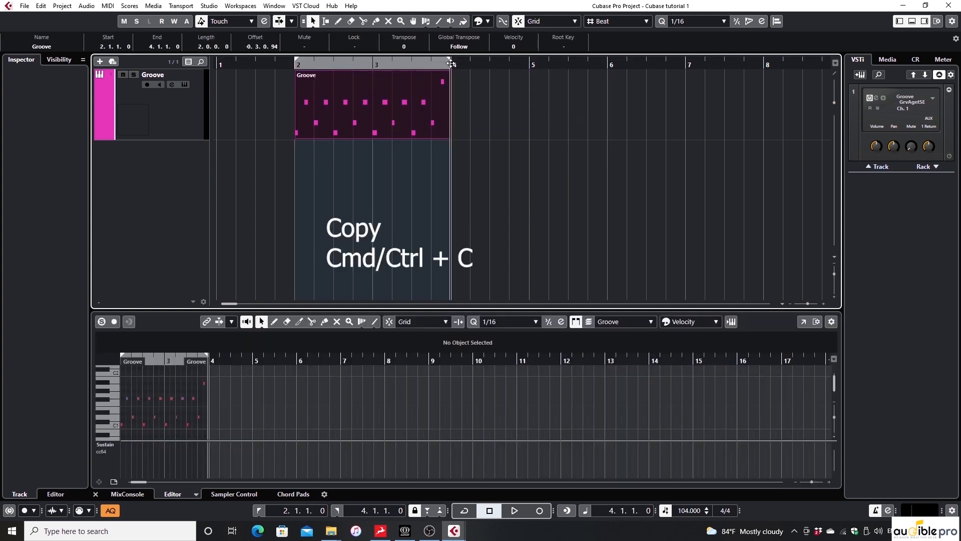
pyautogui.hotkey('ctrl', 'v')
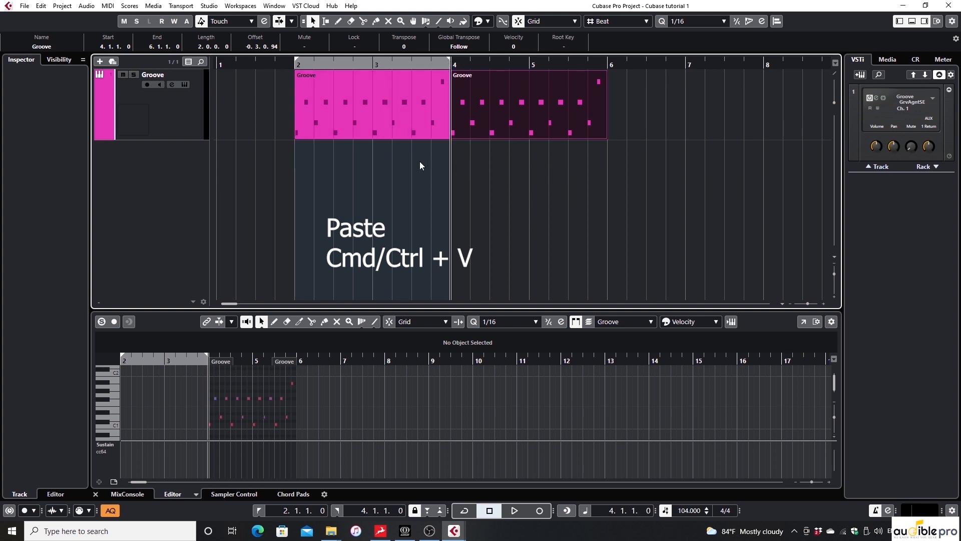
pyautogui.press('Delete')
# - Place a copy of the Groove part at bar 4, directly after the original, by copy-moving it on the same track
pyautogui.click(338, 105)
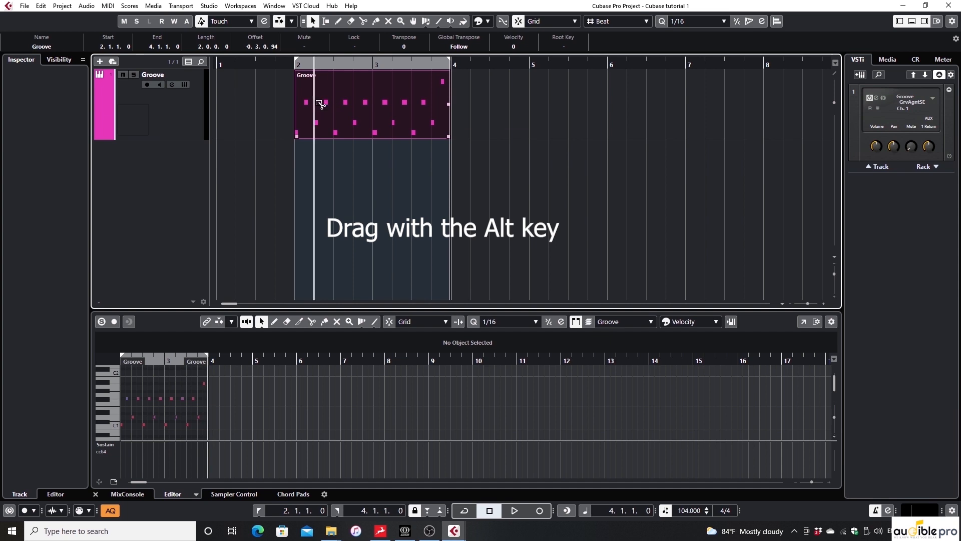
pyautogui.moveTo(319, 104); pyautogui.dragTo(477, 101)
pyautogui.click(480, 168)
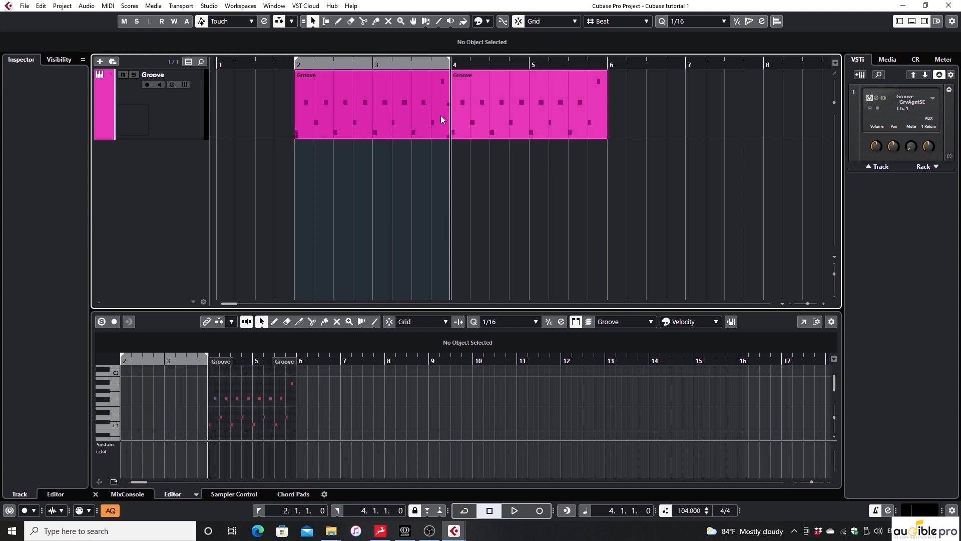
# - Add one instrument track using HALion Sonic SE, with Stereo Out as its audio output
pyautogui.rightClick(162, 154)
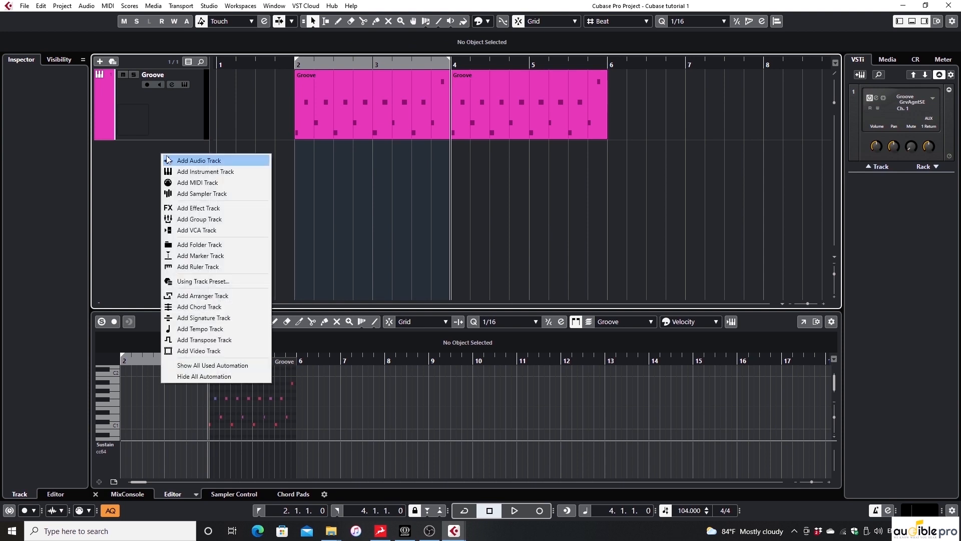
pyautogui.click(217, 171)
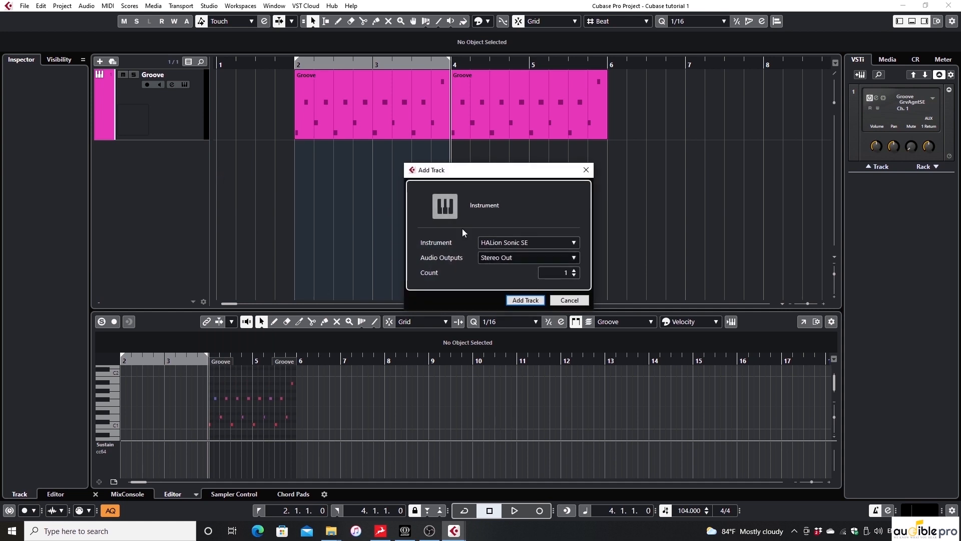
pyautogui.click(508, 242)
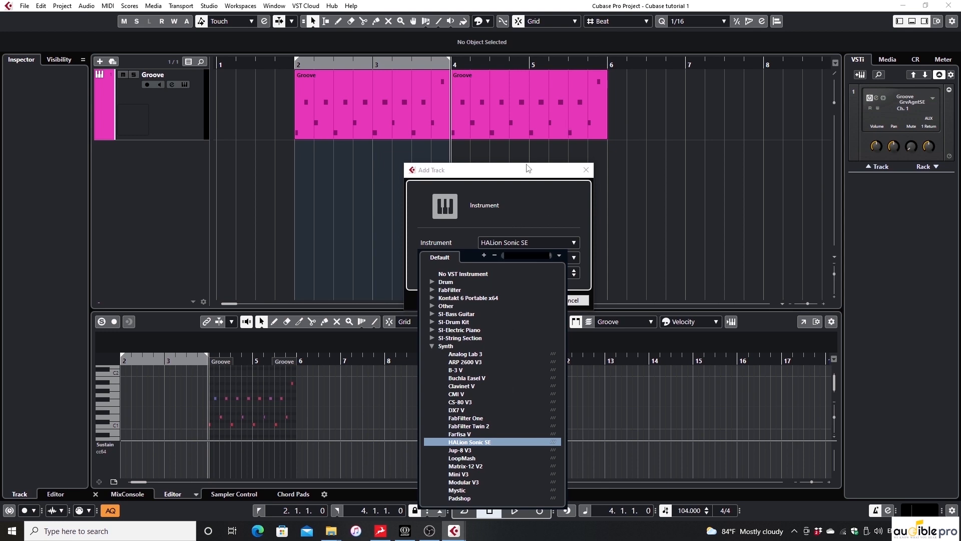
pyautogui.click(522, 179)
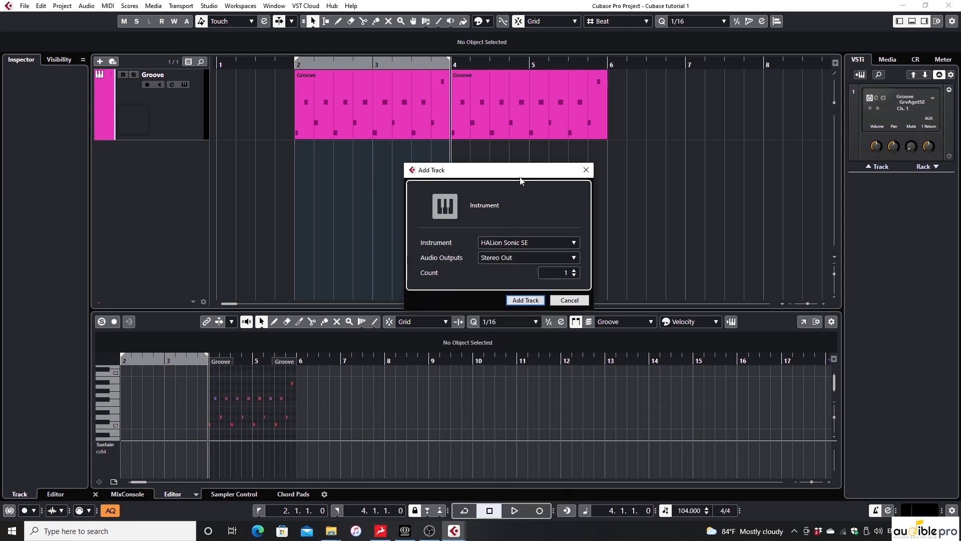
pyautogui.click(522, 302)
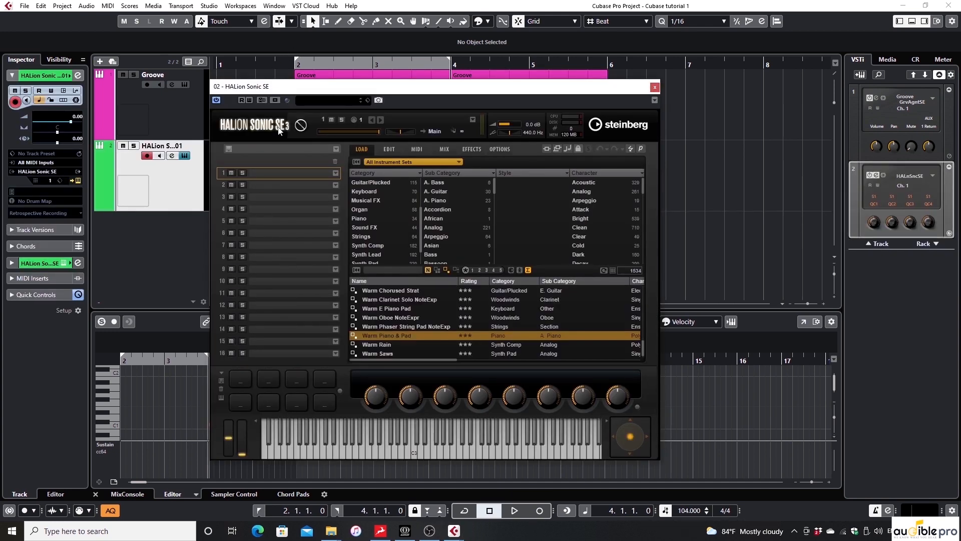
# - Load the Warm Piano & Pad program into HALion Sonic SE and close the instrument window
pyautogui.click(77, 181)
pyautogui.click(77, 181)
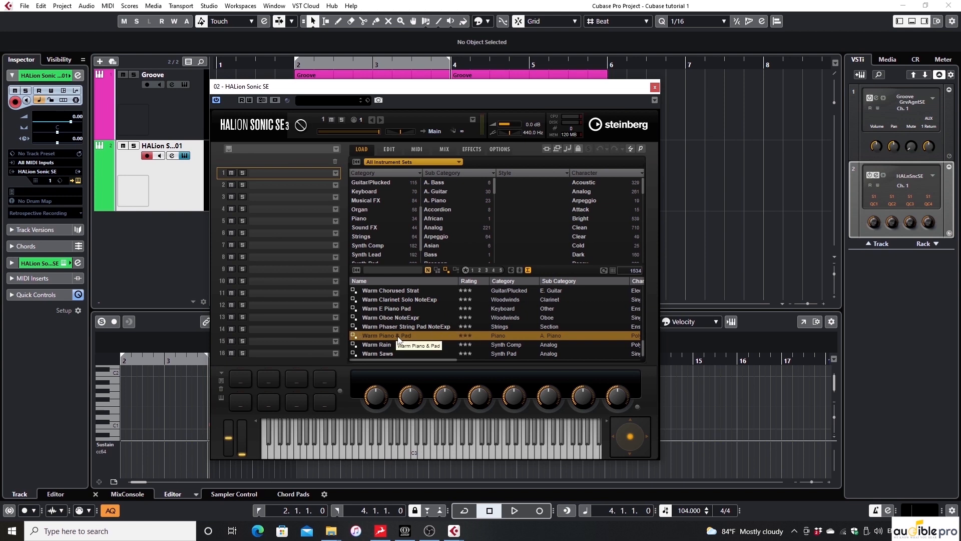
pyautogui.doubleClick(388, 335)
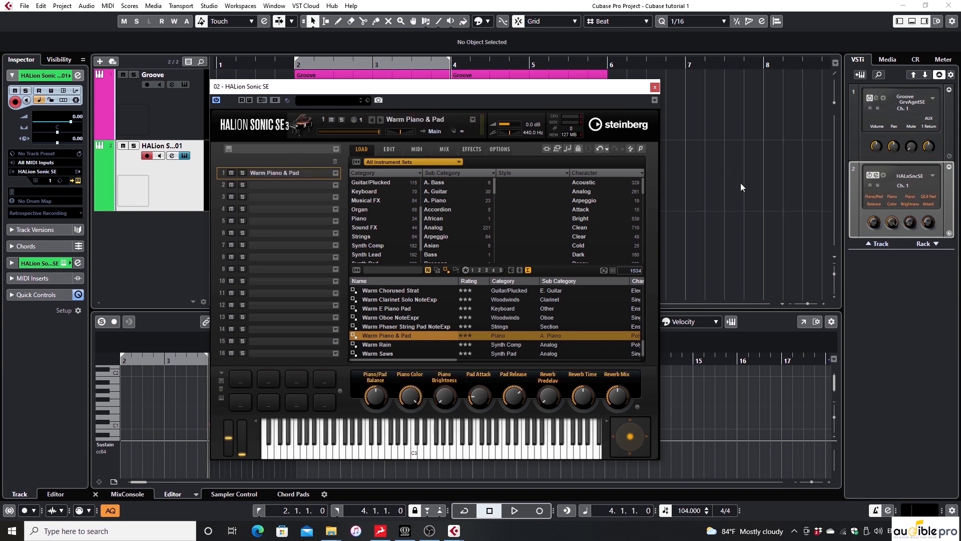
pyautogui.click(655, 87)
# - Rename the HALion Sonic SE track to Piano pad
pyautogui.doubleClick(165, 146)
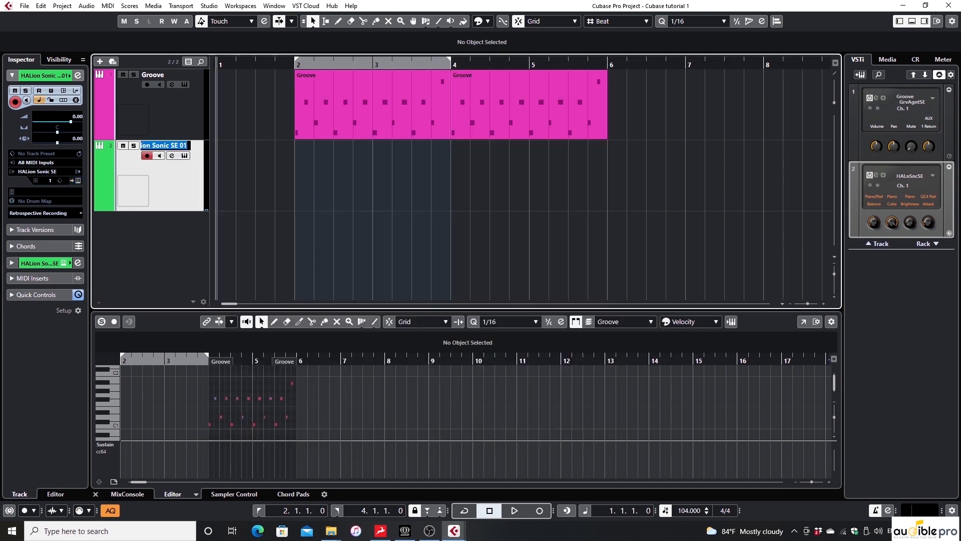
pyautogui.write('Piano')
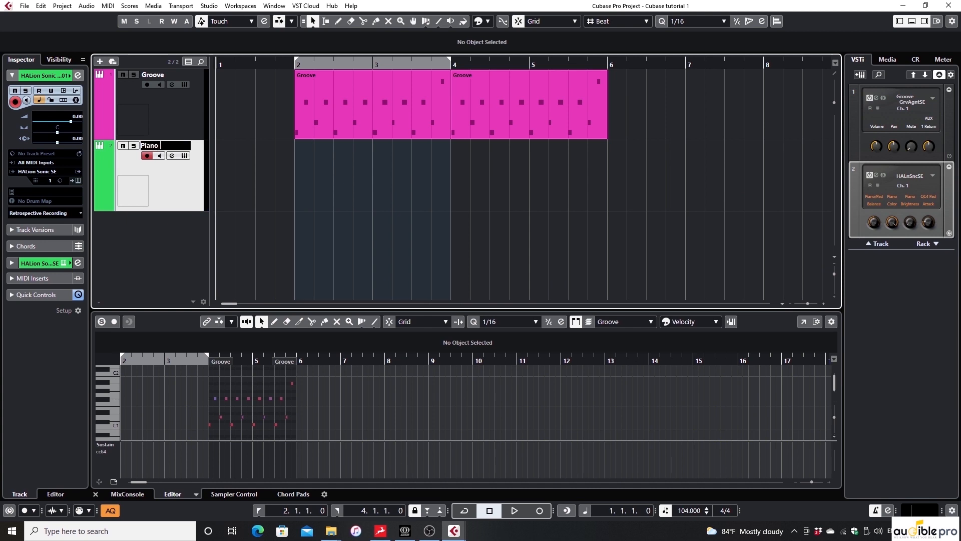
pyautogui.write(' pad')
pyautogui.press('Return')
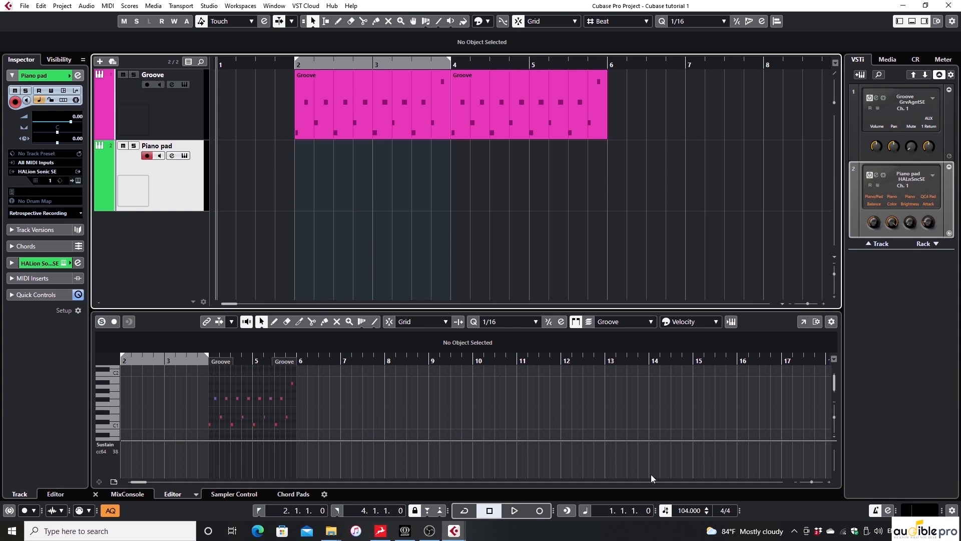
# - Record chords on the Piano pad track across bars 2 to 5, and play them back in a cycle from 2.1.1.0 to 6.1.1.0
pyautogui.press('KP_Multiply')
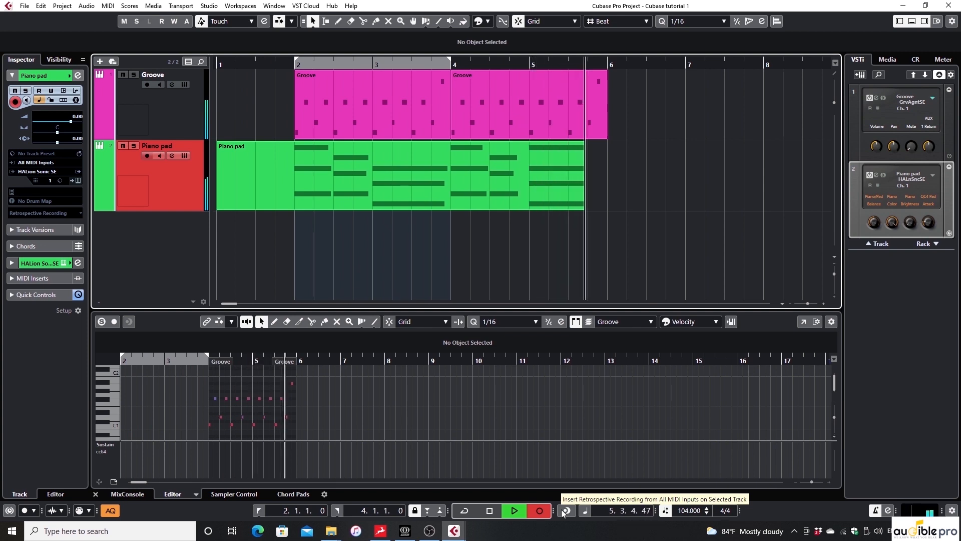
pyautogui.press('space')
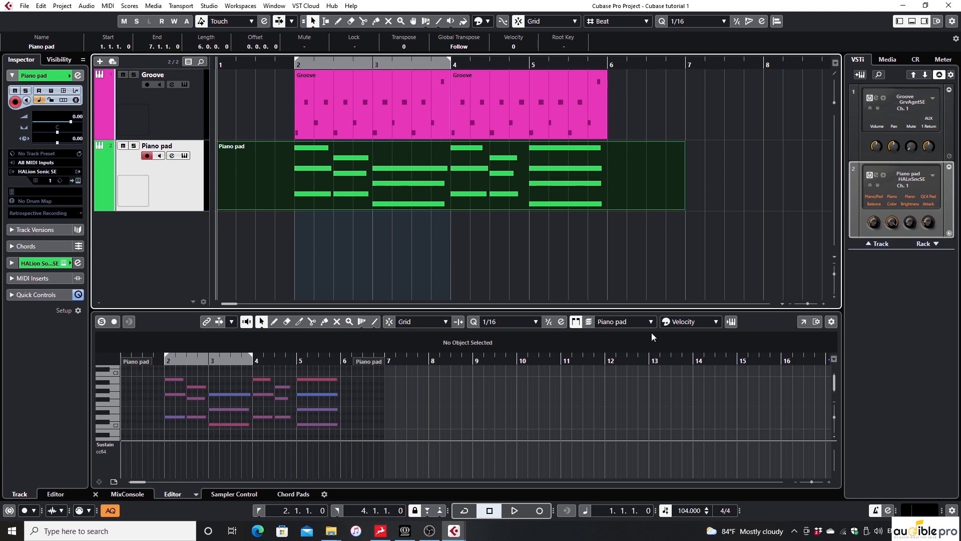
pyautogui.moveTo(449, 61); pyautogui.dragTo(605, 70)
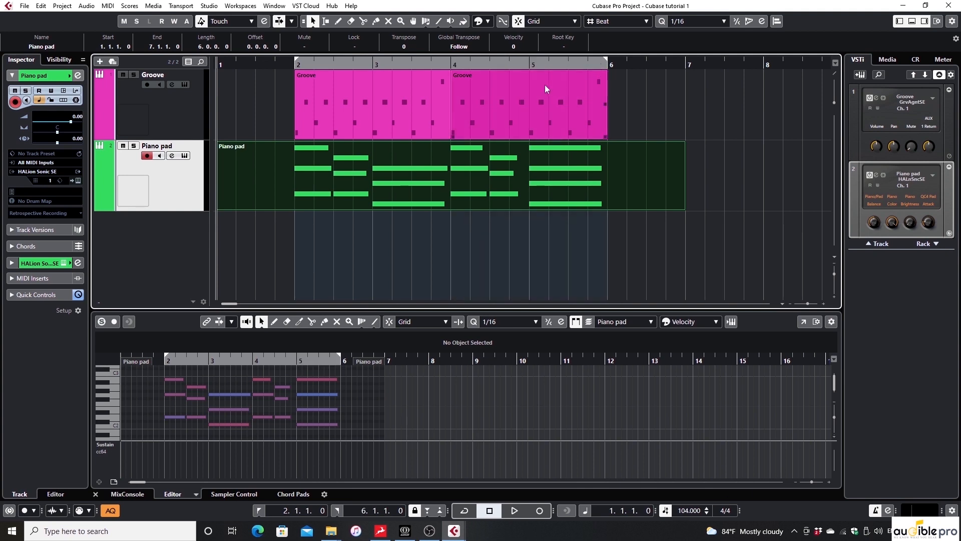
pyautogui.click(464, 511)
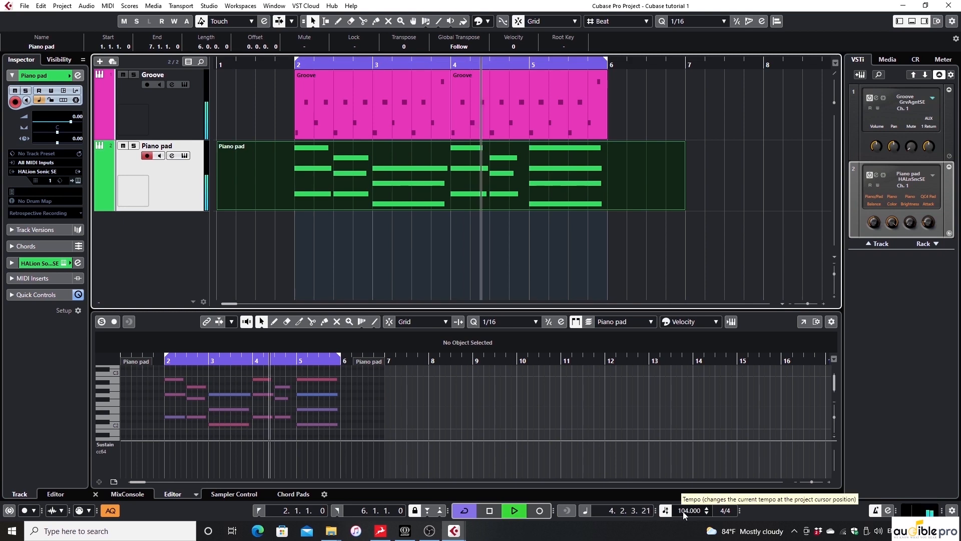
# - Lower the project tempo to 90 BPM while the cycle plays
pyautogui.moveTo(684, 512)
pyautogui.mouseDown()
pyautogui.moveTo(681, 525)
pyautogui.moveTo(672, 519)
pyautogui.moveTo(687, 525)
pyautogui.mouseUp()
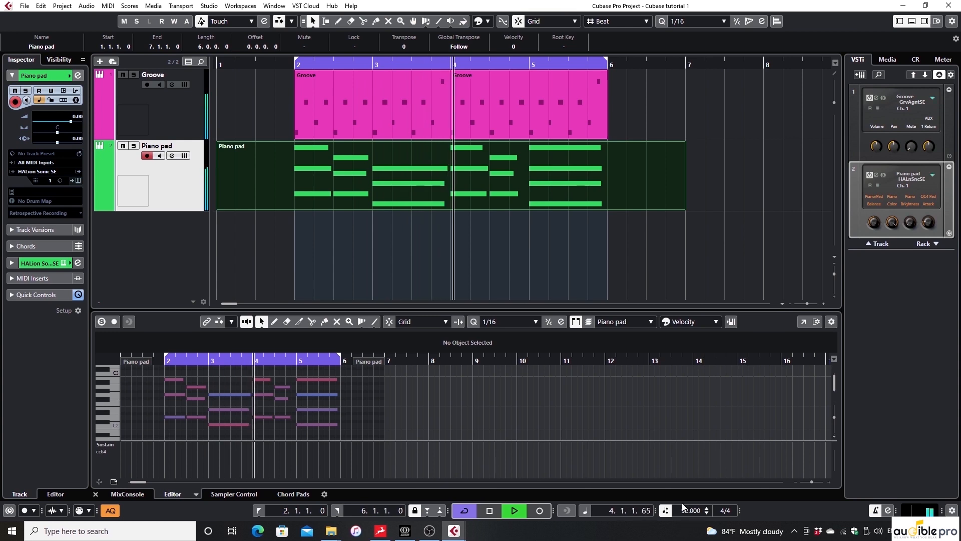
pyautogui.scroll(-3, 686, 511)
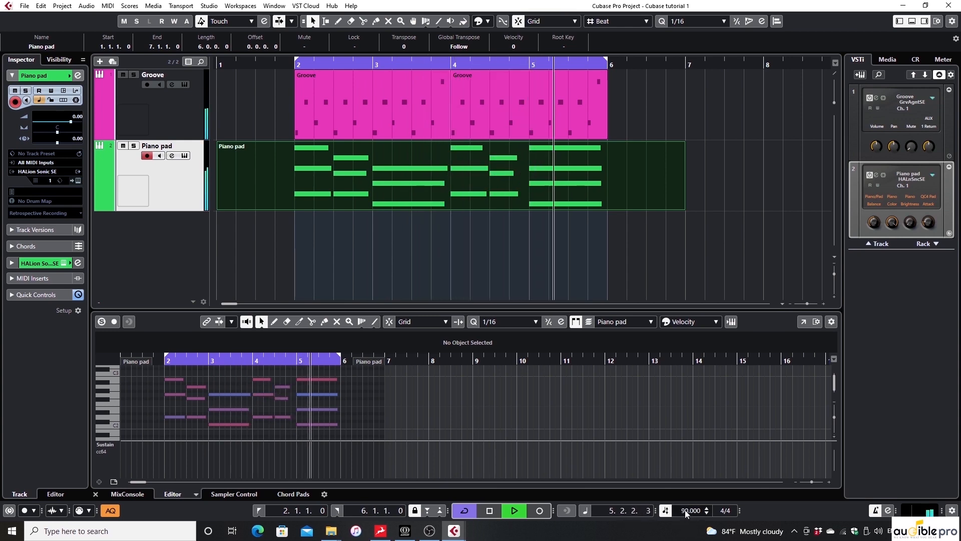
pyautogui.scroll(1, 686, 510)
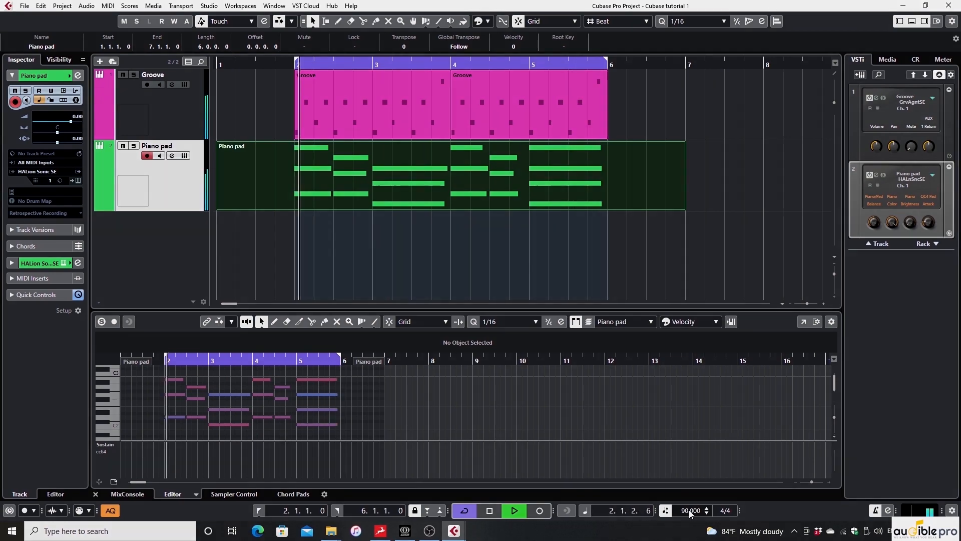